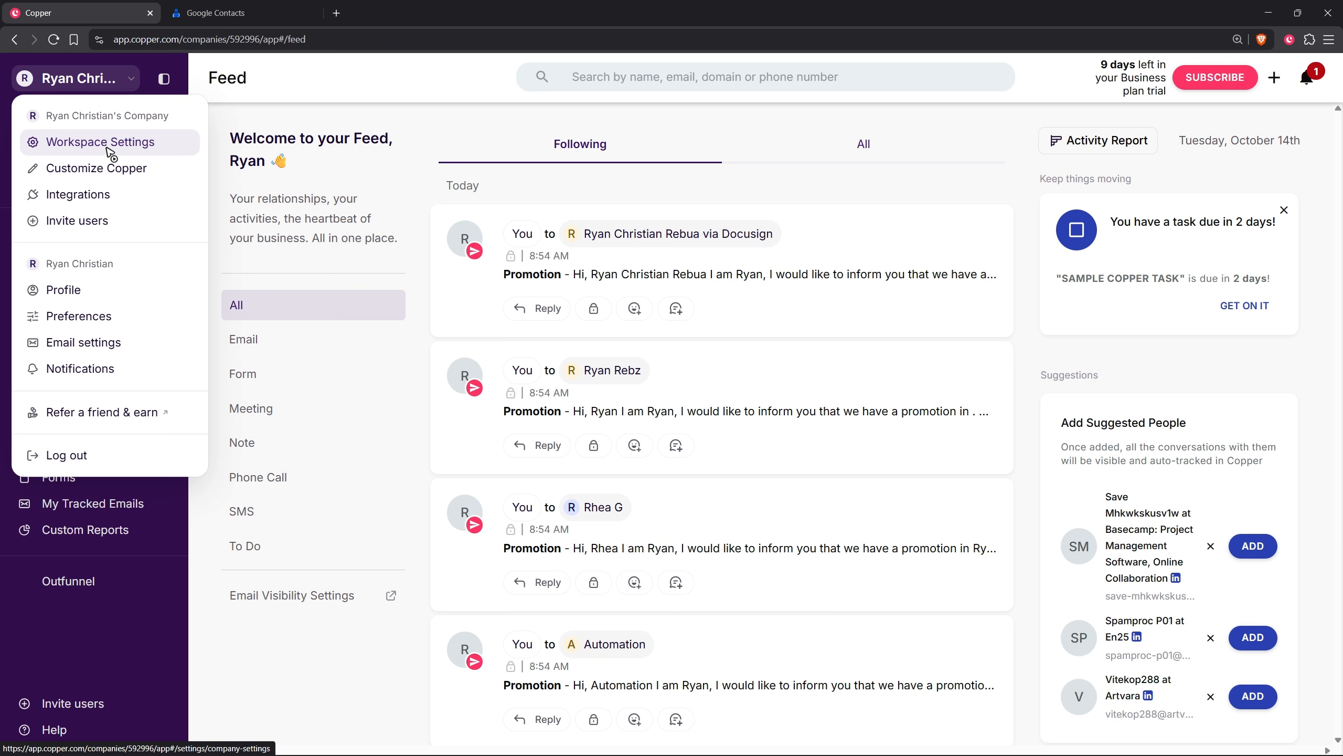
click(110, 152)
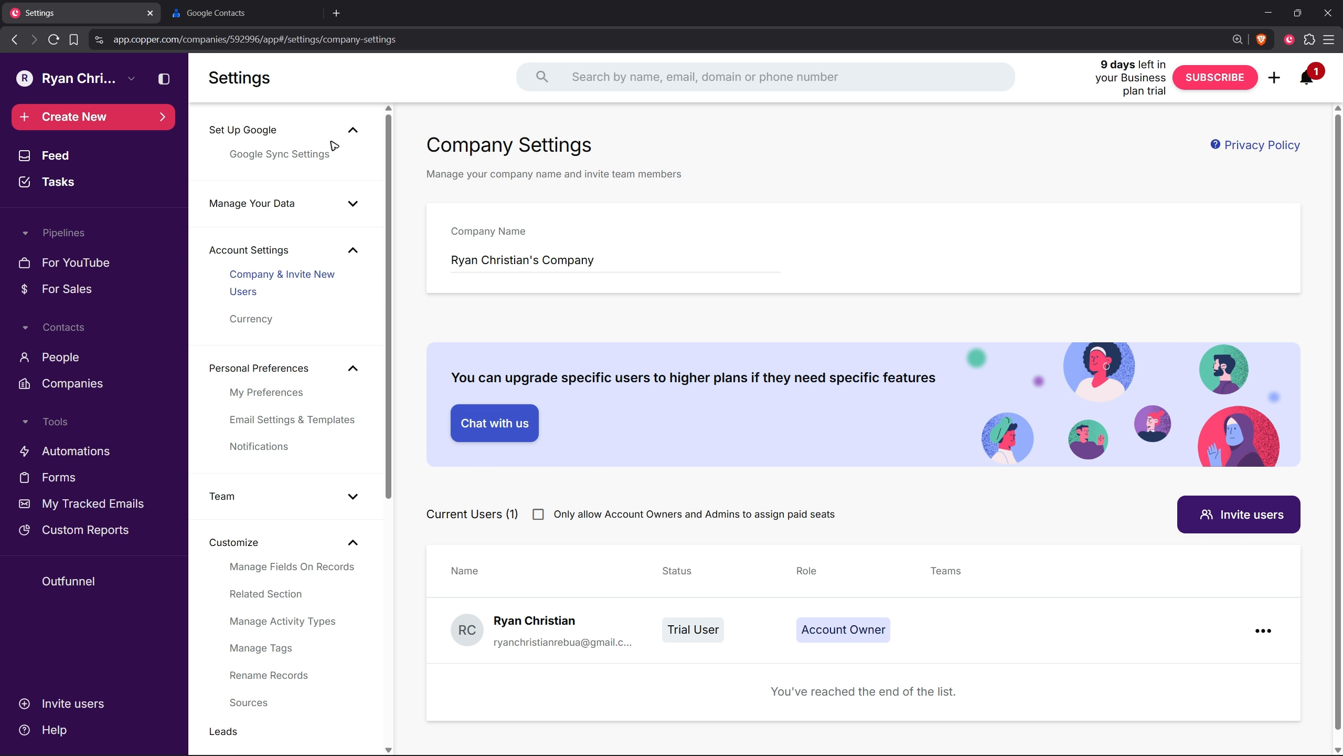
click(352, 130)
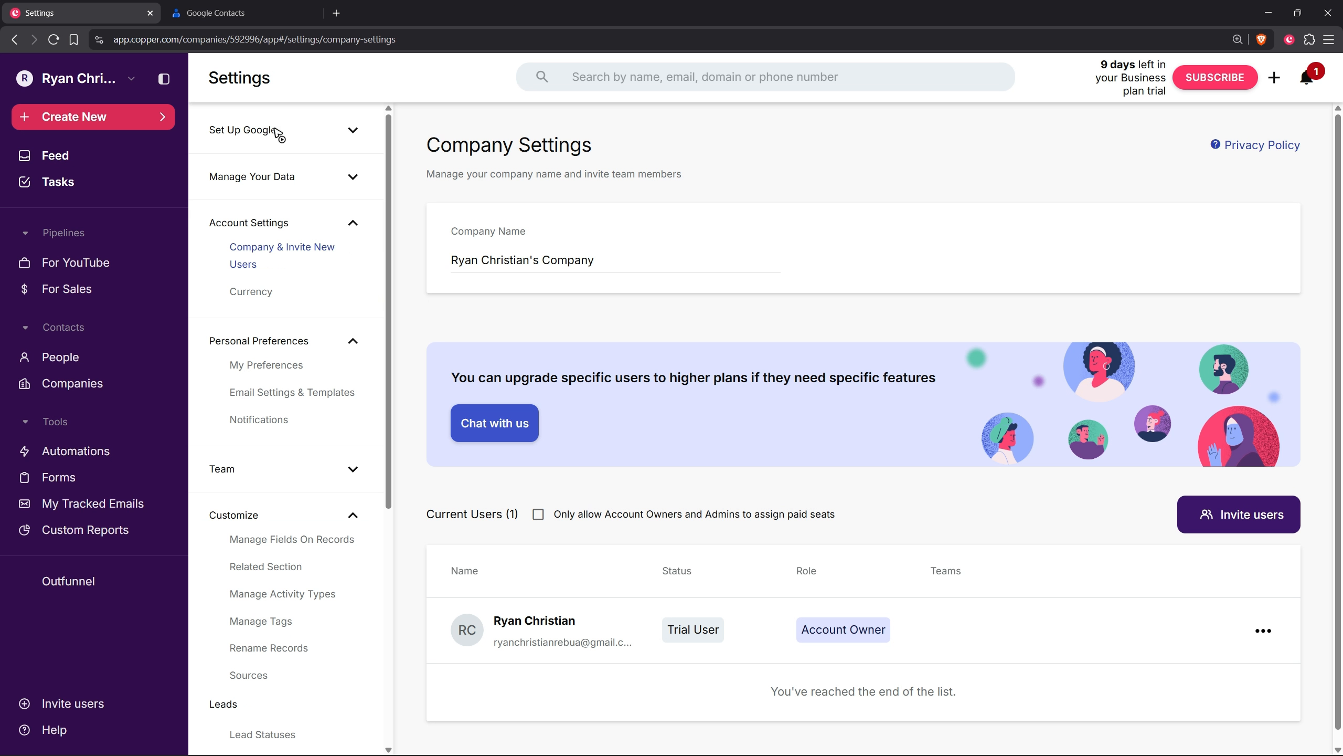
click(353, 131)
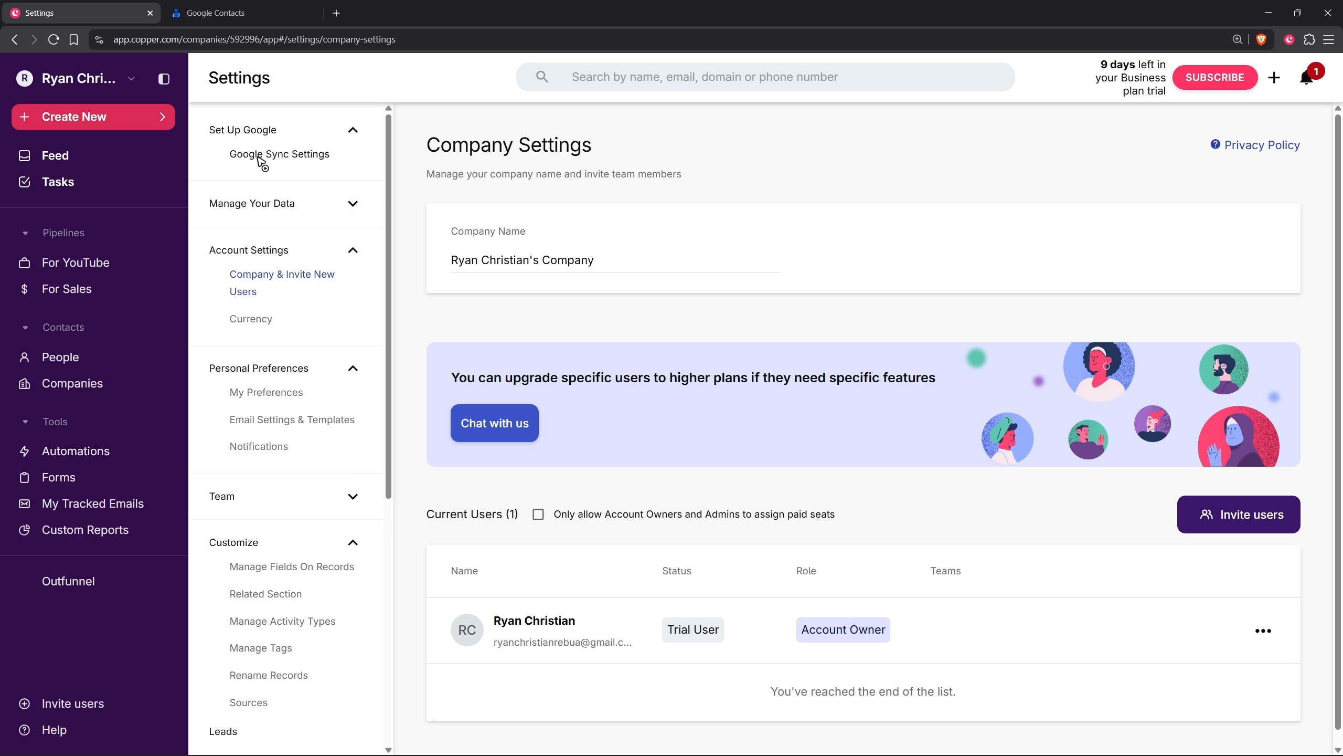
click(292, 165)
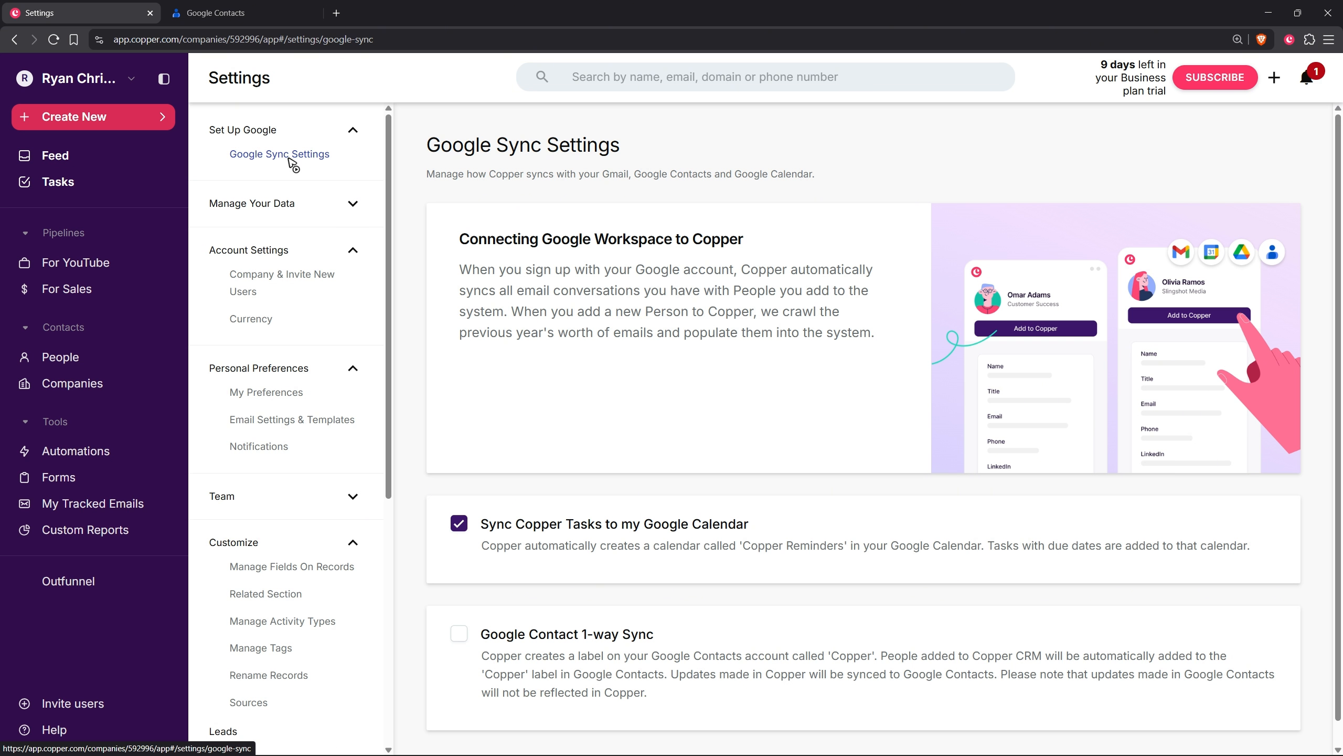
Step: Read the Google Contact 1-way Sync description to learn how Copper people and updates sync to Google Contacts
scroll(712, 485, down, 1)
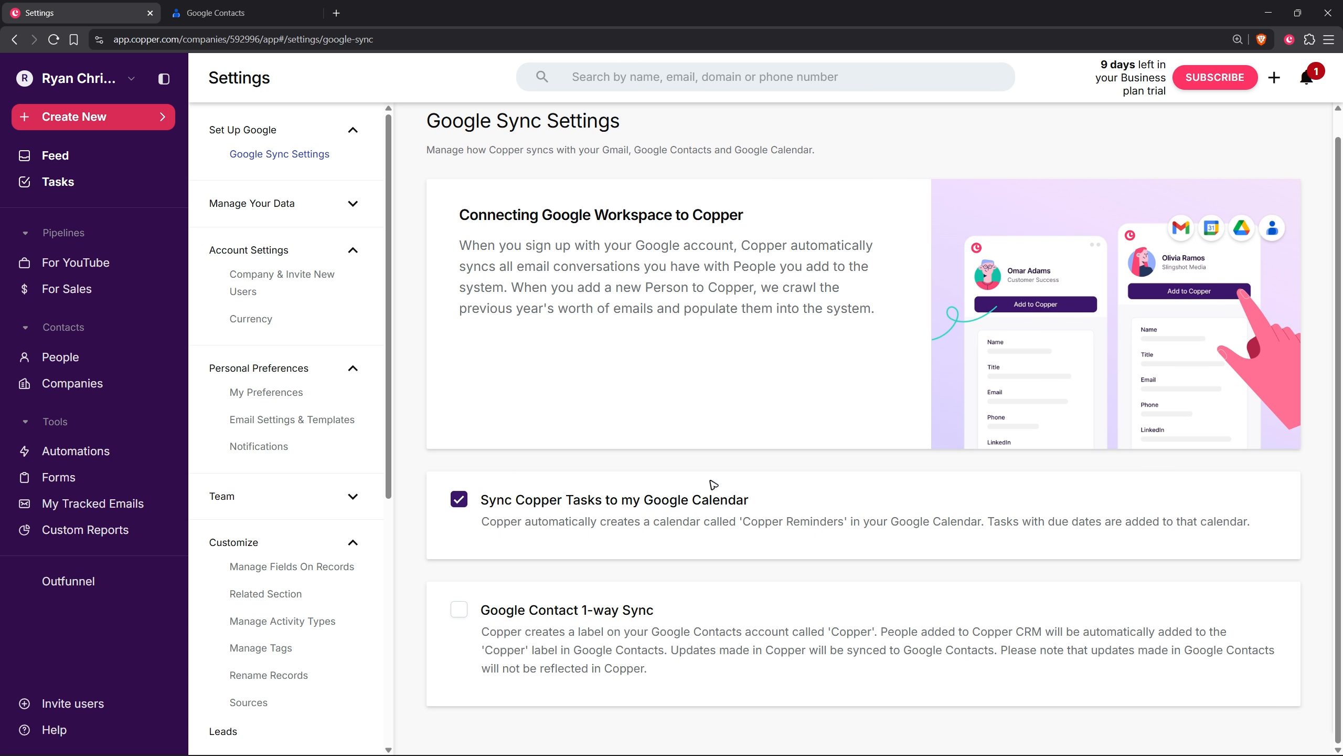
drag(480, 610, 726, 609)
click(726, 608)
drag(666, 632, 890, 637)
click(839, 643)
click(891, 653)
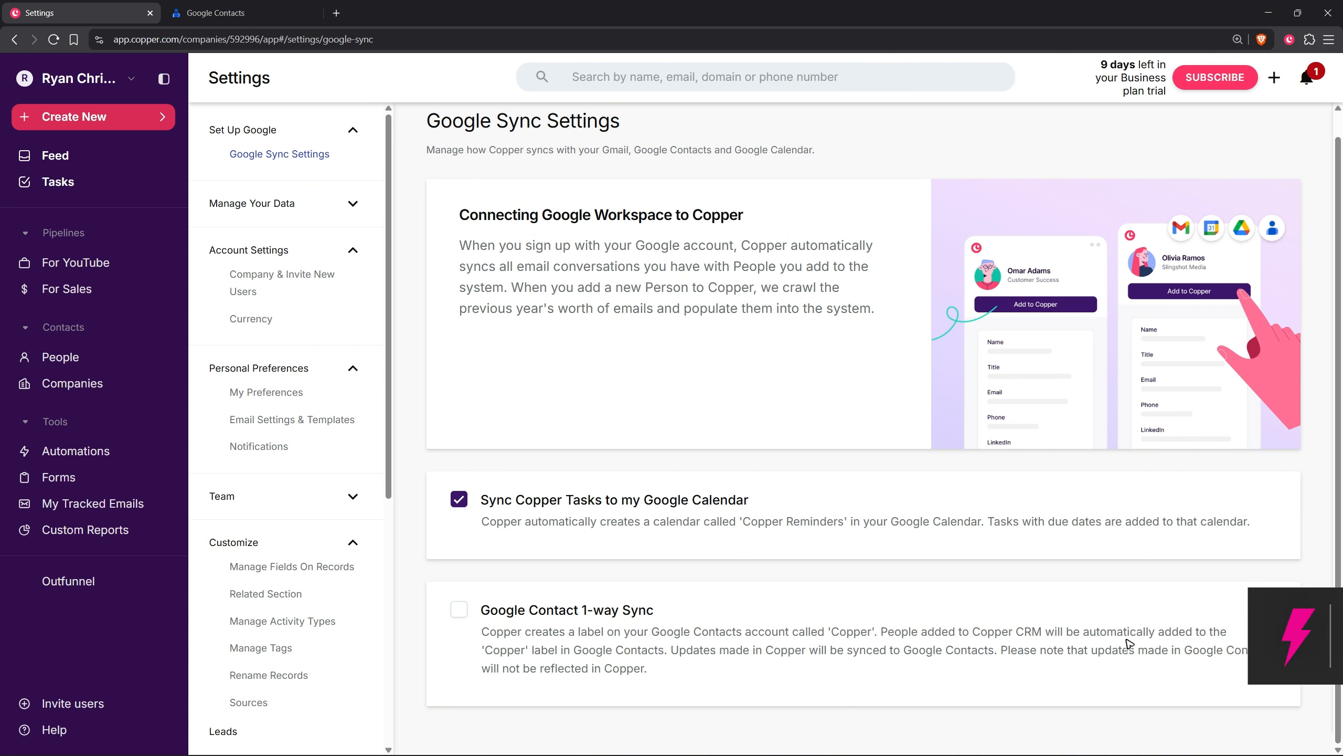
drag(499, 649, 762, 649)
click(704, 650)
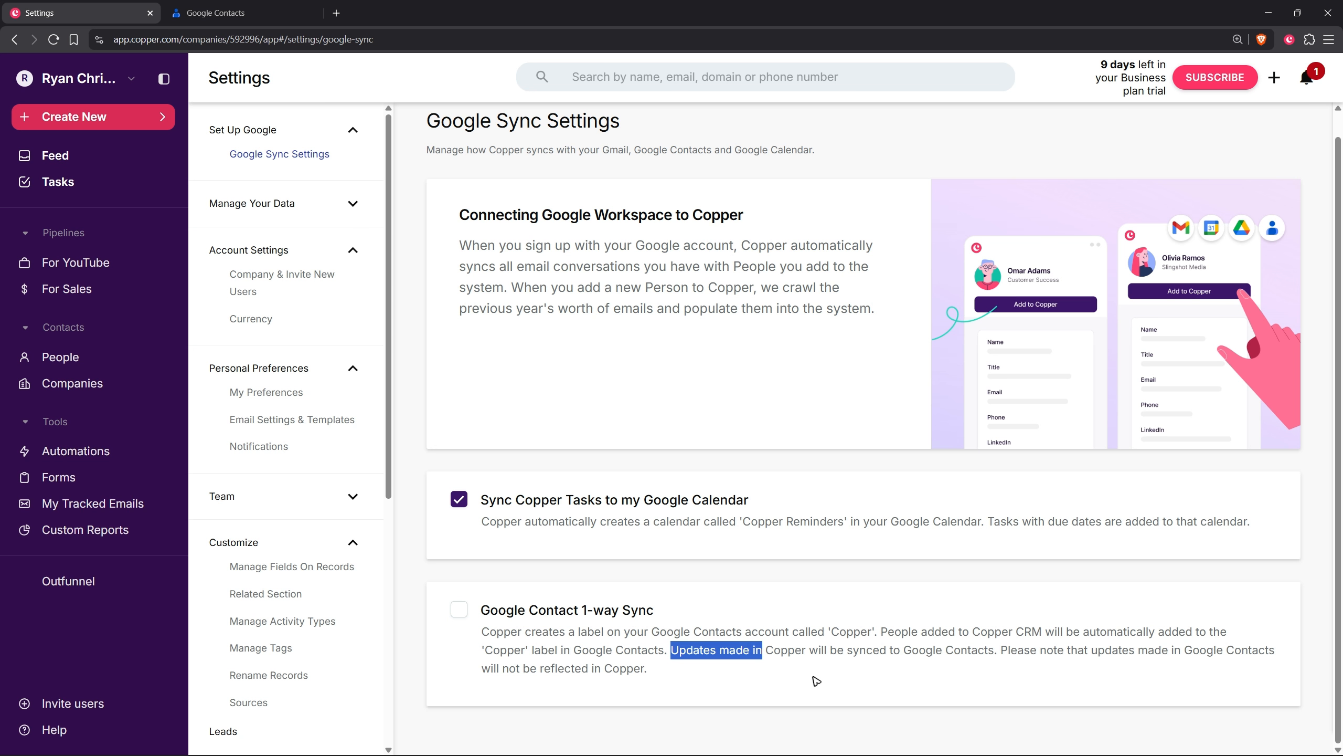
click(968, 671)
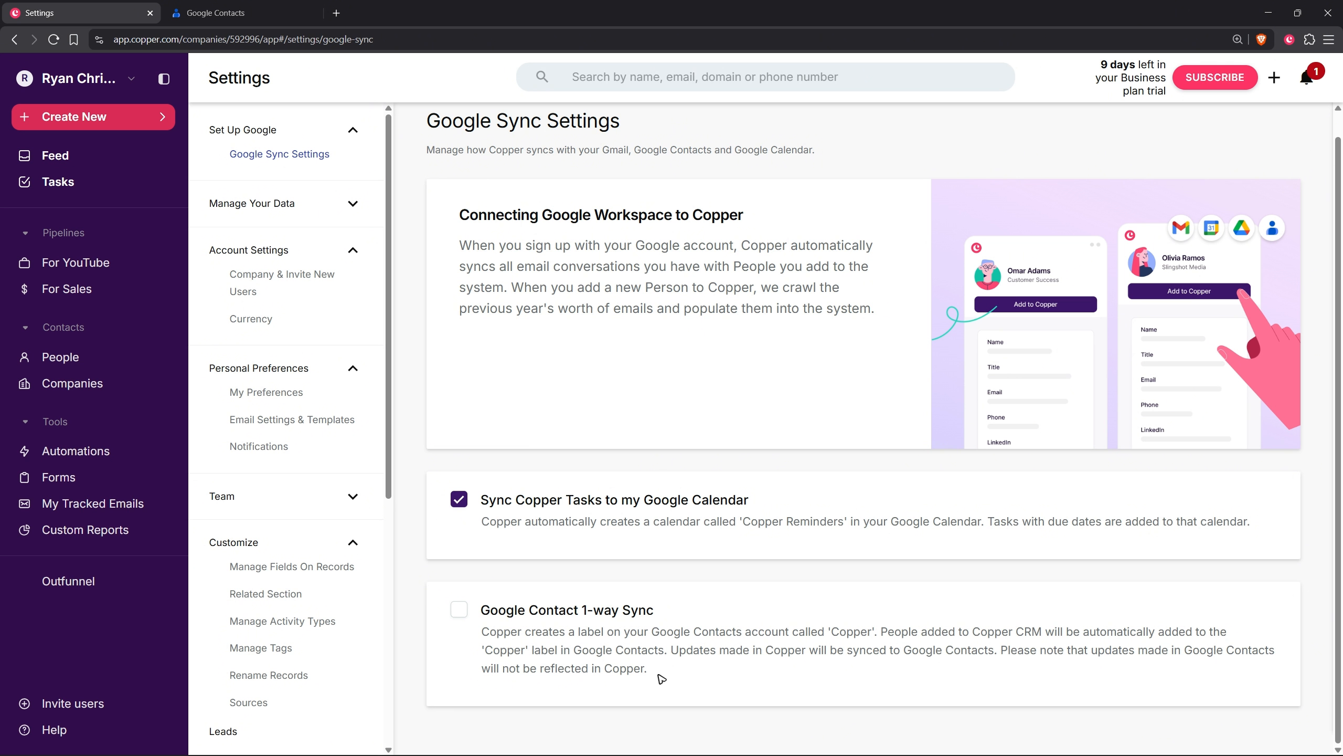
Step: Enable Google Contact 1-way Sync and check the full contact list in Google Contacts
click(459, 610)
click(220, 10)
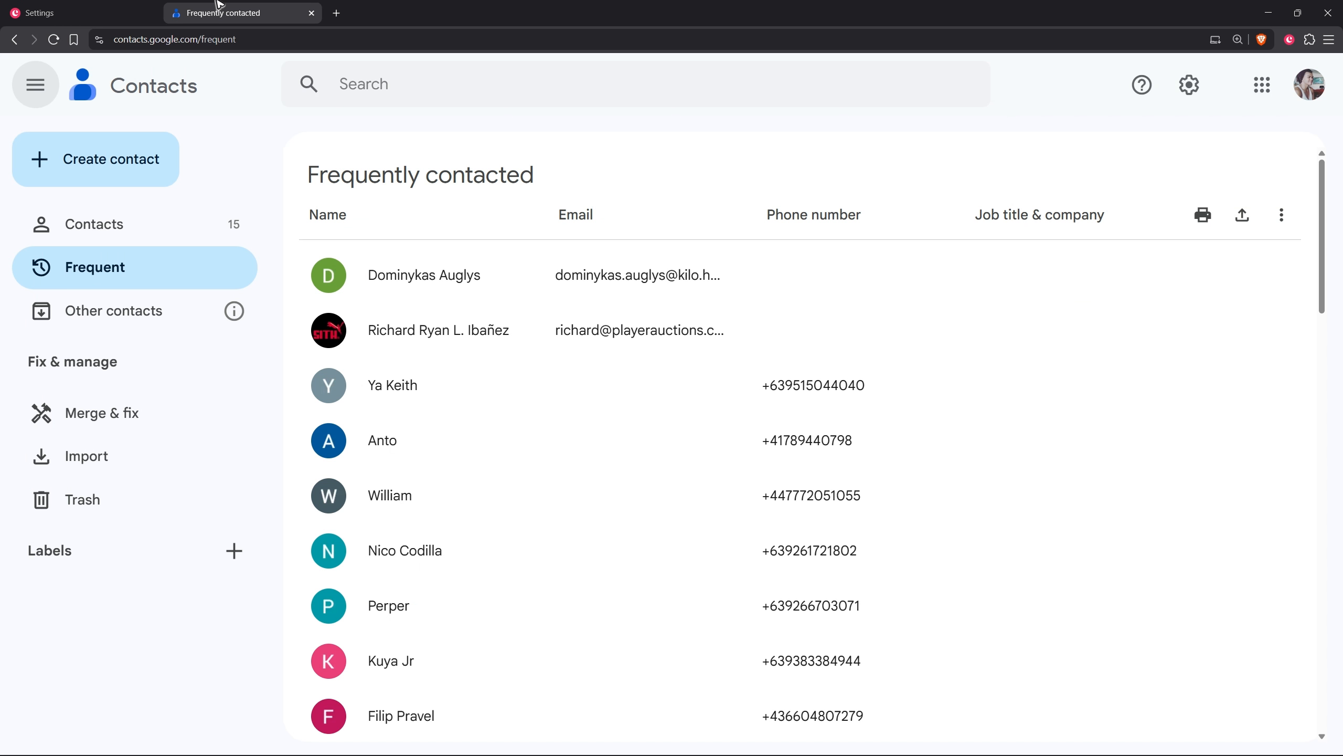
click(70, 226)
click(79, 12)
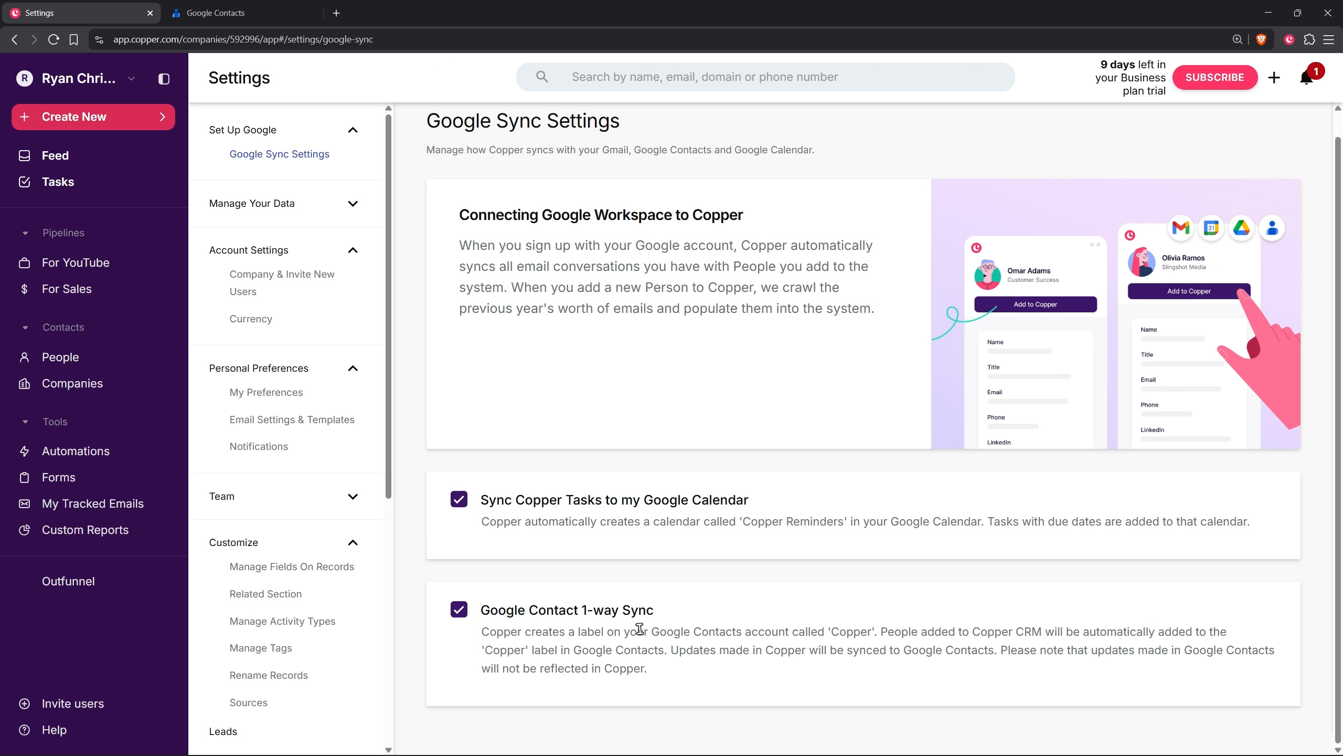
Step: Add a new person to Copper's People from the Gmail suggestion for "Will", and reload the Google Contacts list
click(59, 357)
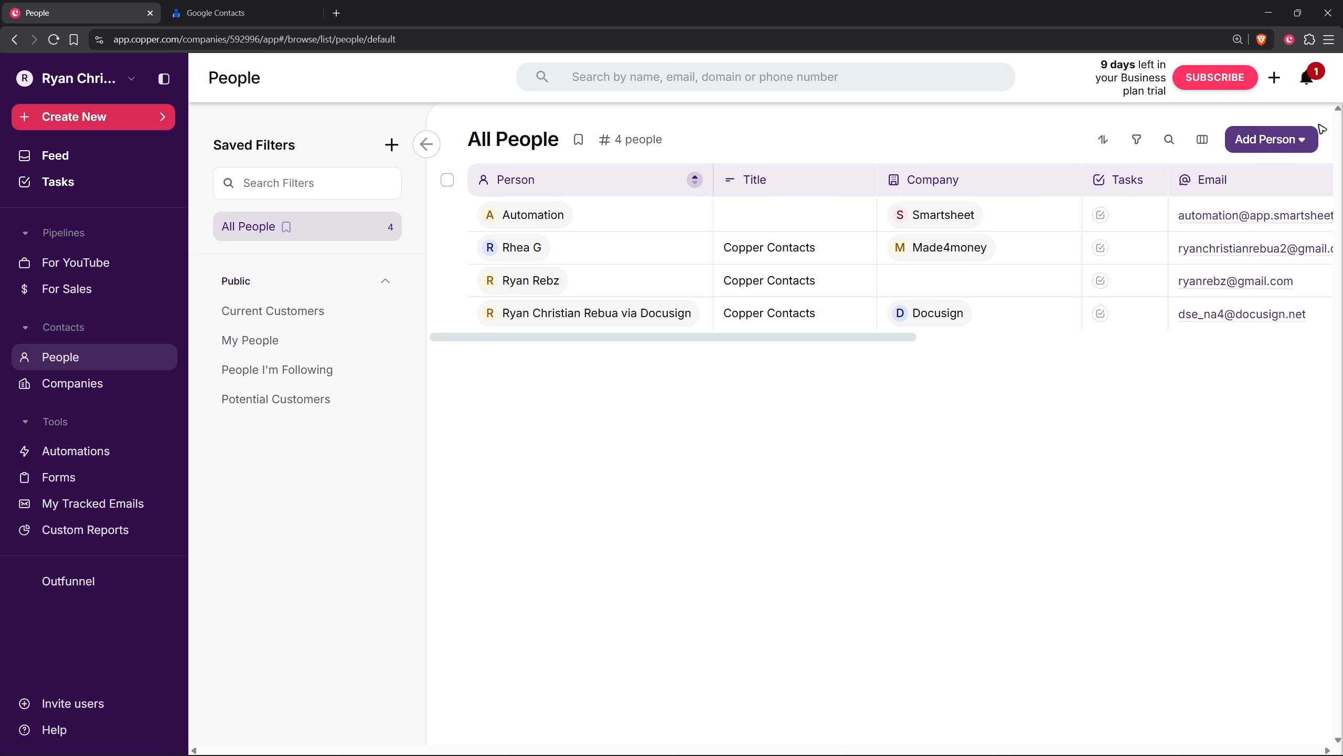
click(1269, 139)
click(1216, 181)
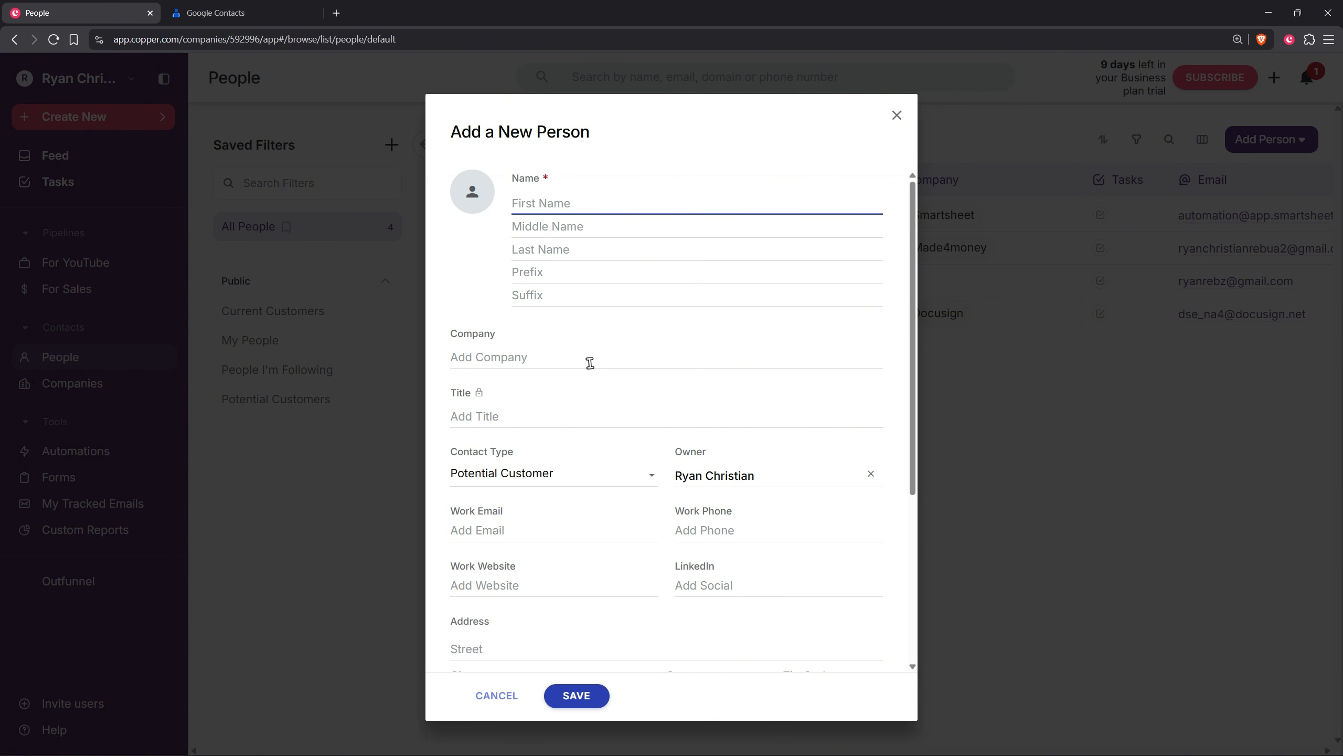
text(Will)
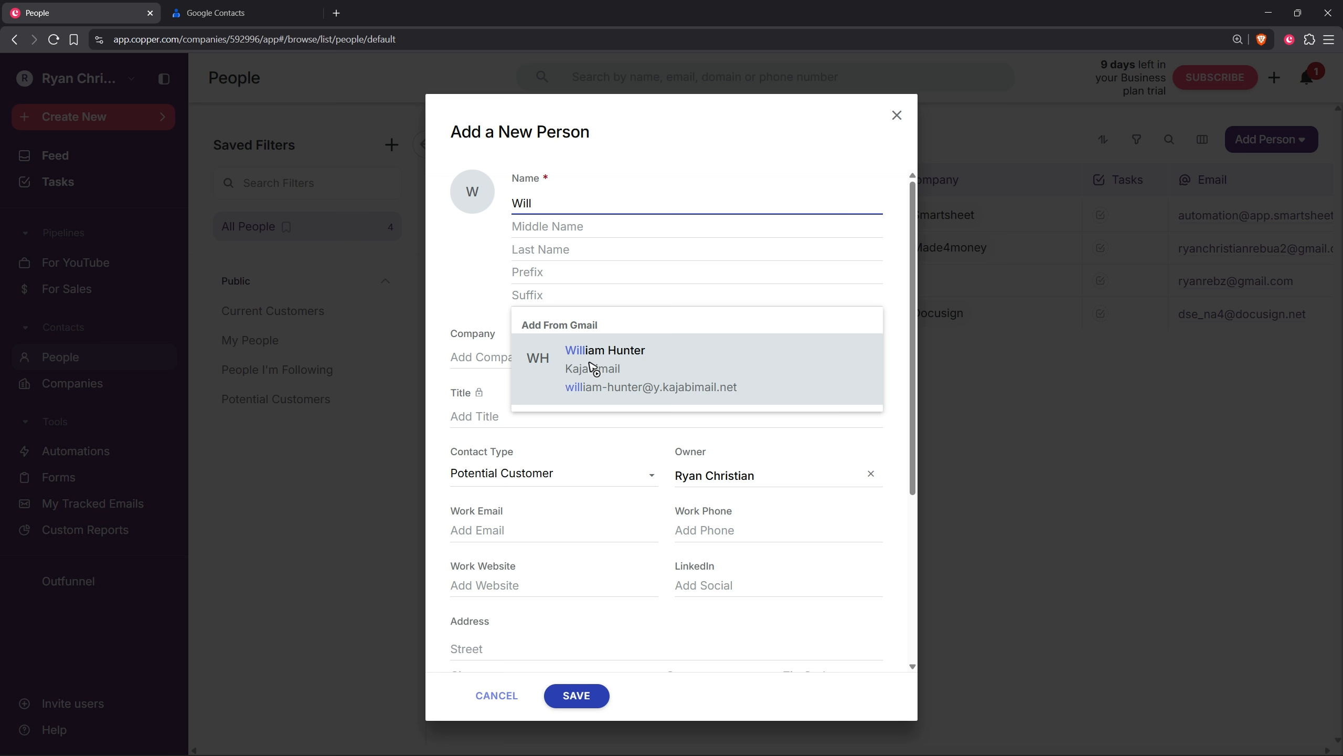
click(593, 368)
scroll(634, 429, down, 4)
click(592, 704)
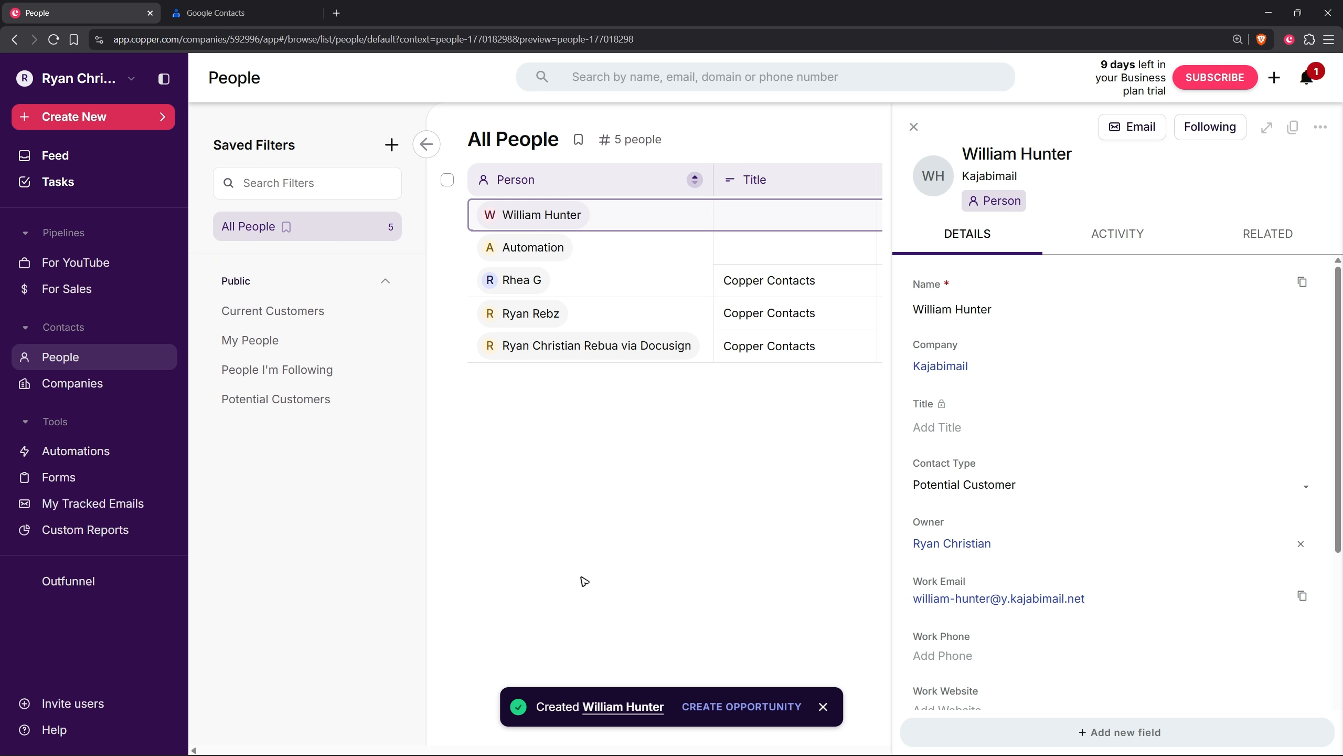
click(238, 19)
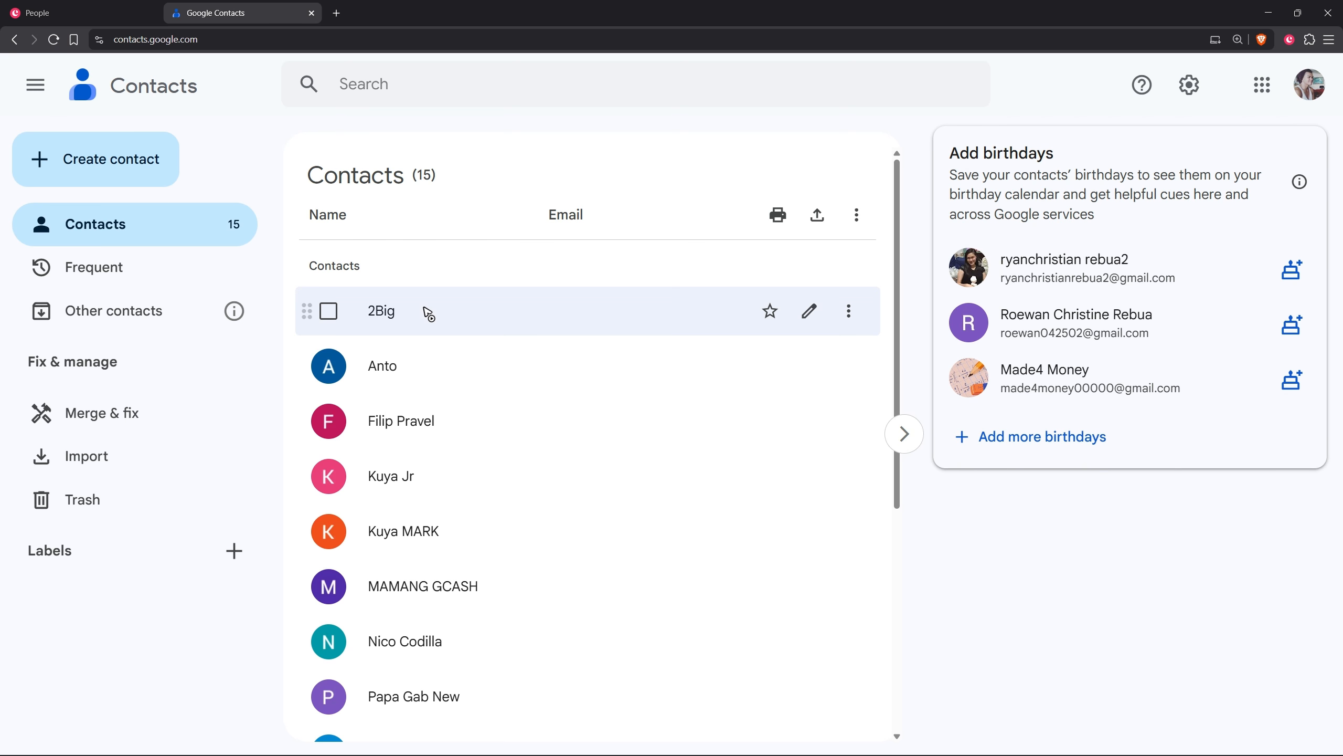
key(F5)
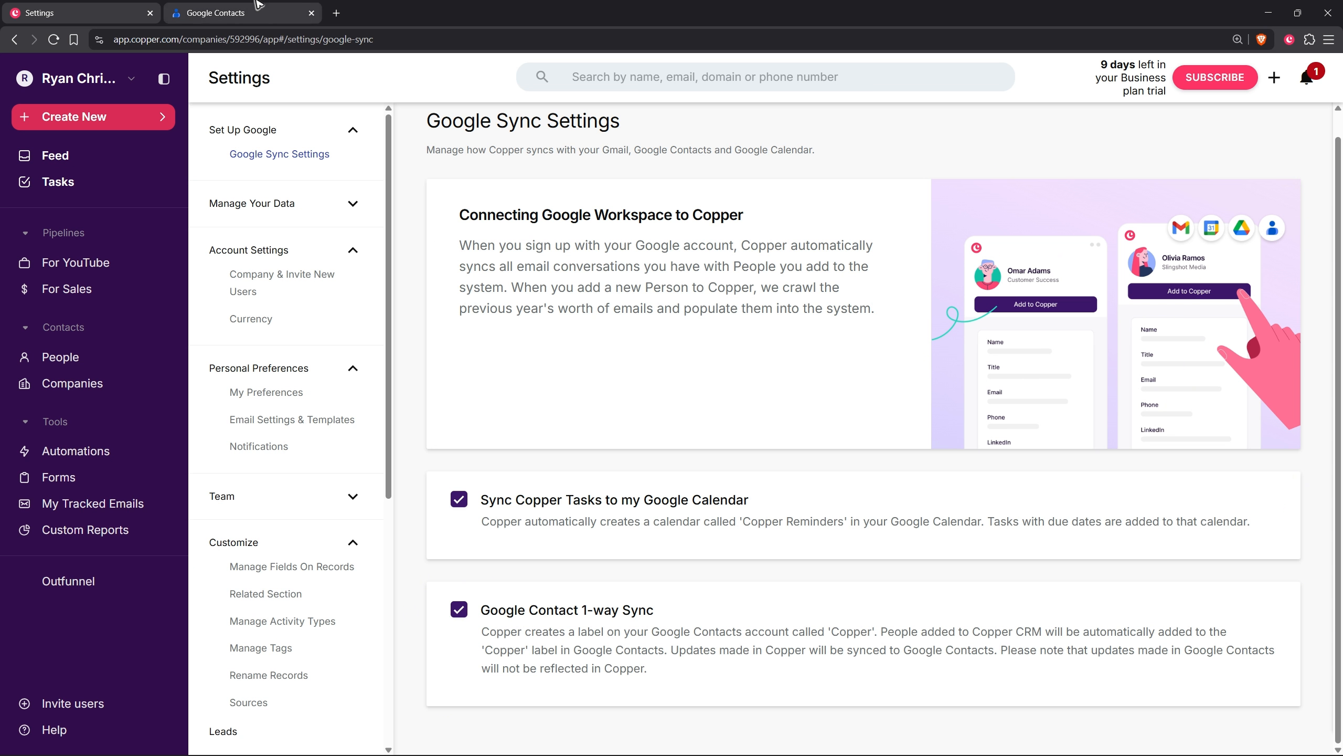
Step: Create a label named "Copper 2" in Google Contacts
click(222, 12)
click(218, 517)
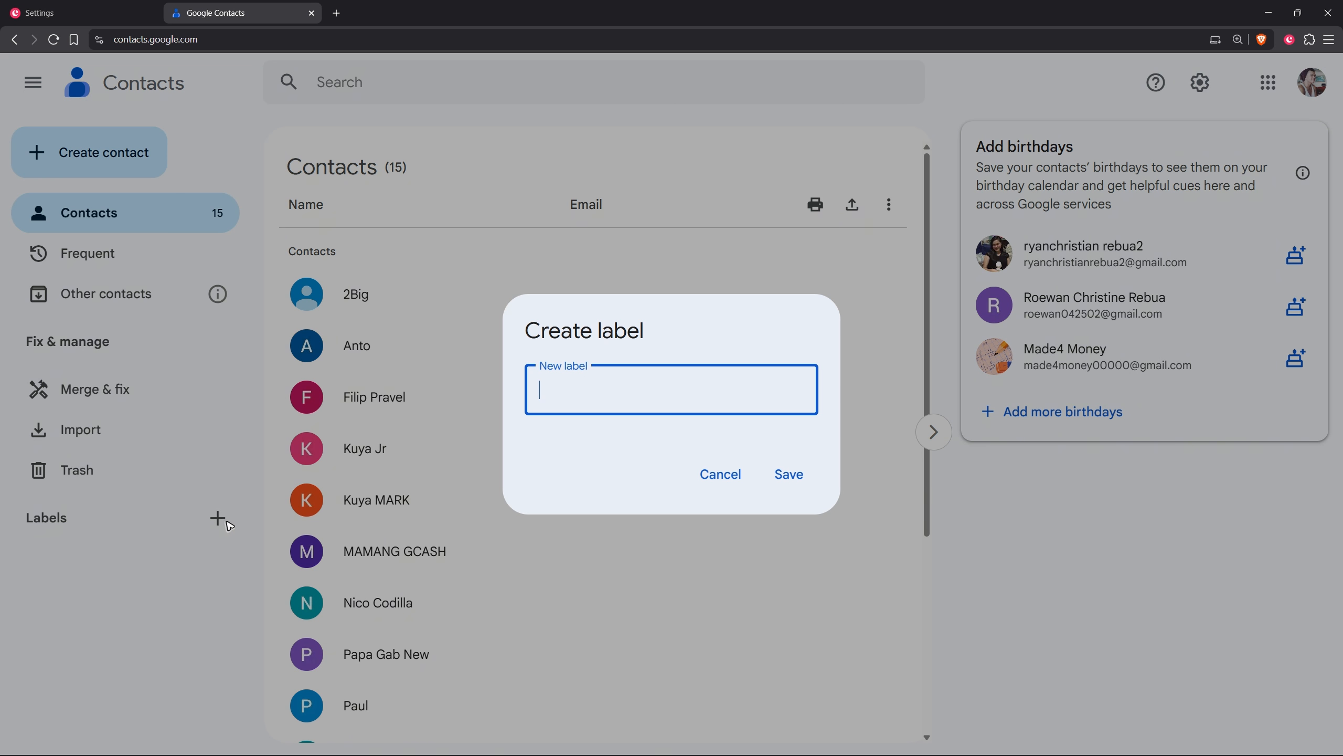
text(Copper 2)
click(801, 475)
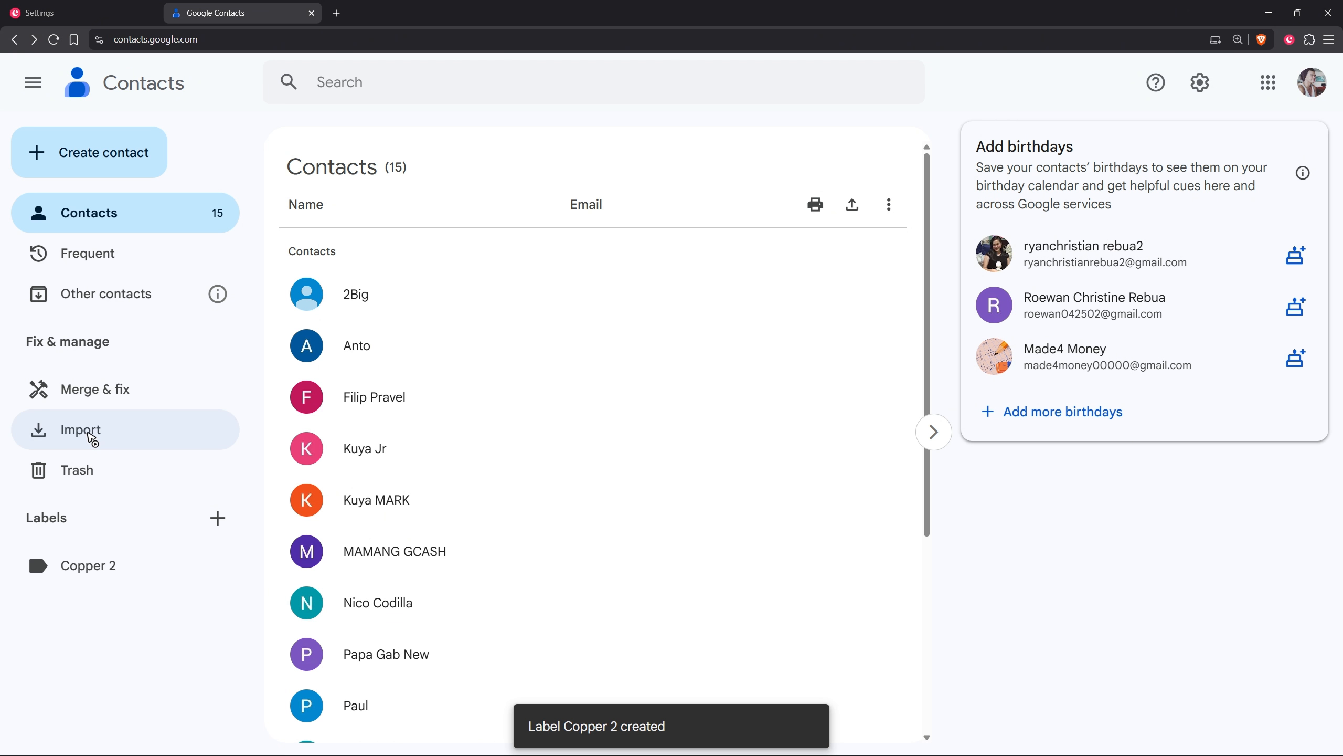
Step: Open the Import contacts dialog in Google Contacts and check which file formats it accepts
click(96, 437)
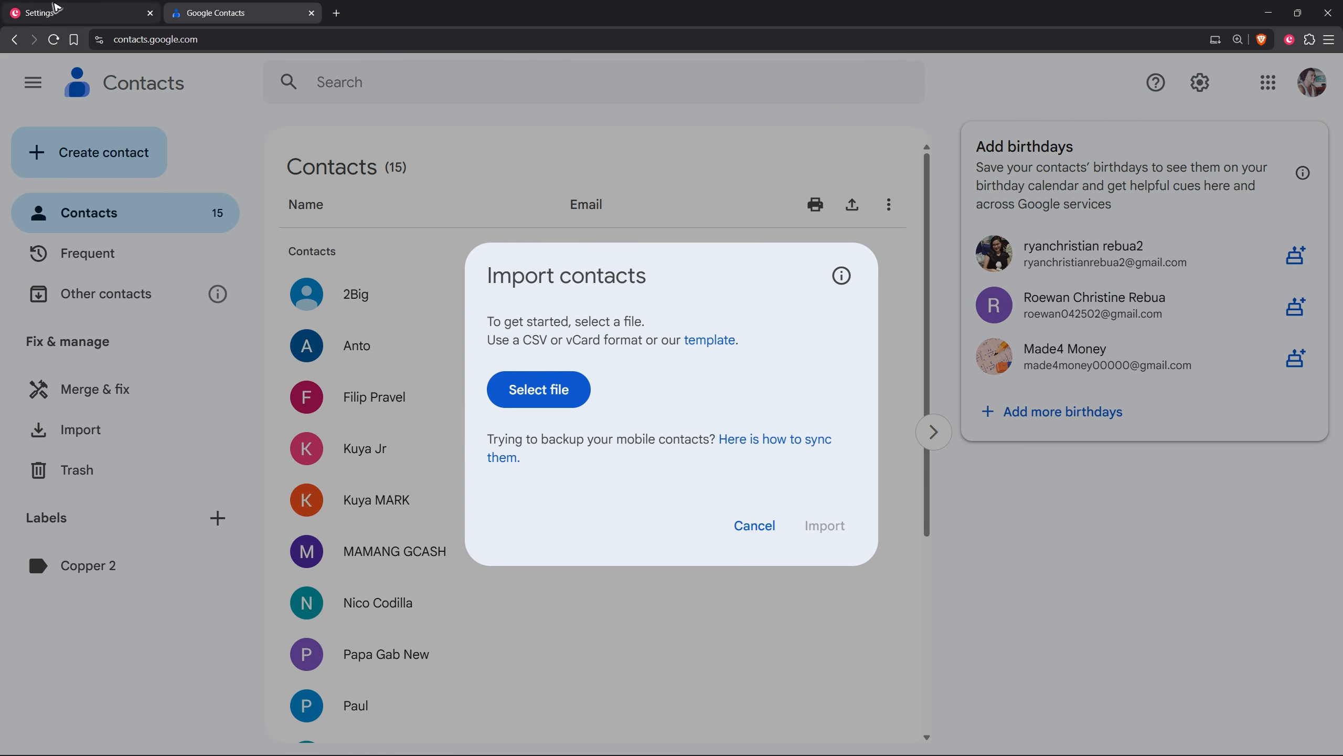
click(55, 7)
click(259, 6)
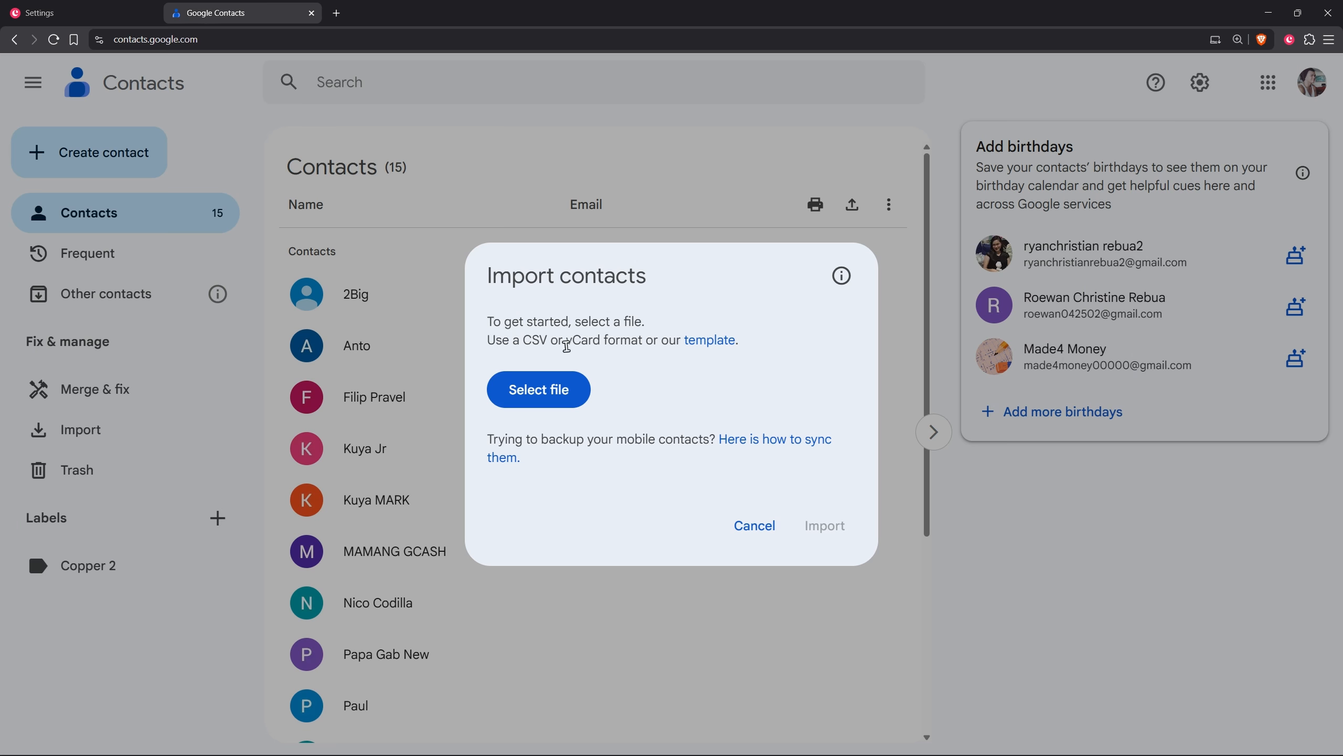
drag(566, 345, 617, 337)
click(687, 385)
Step: Select every person in Copper's People list and export all selected people
click(53, 13)
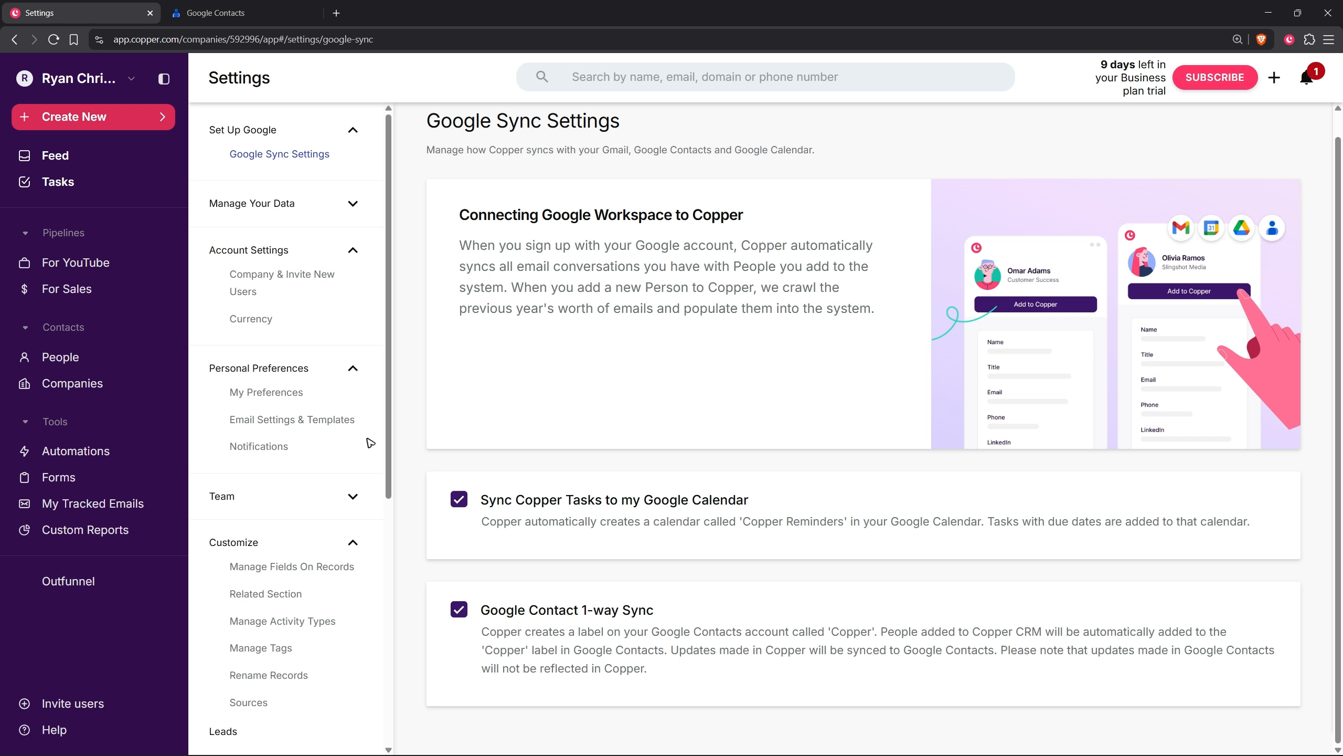
click(21, 358)
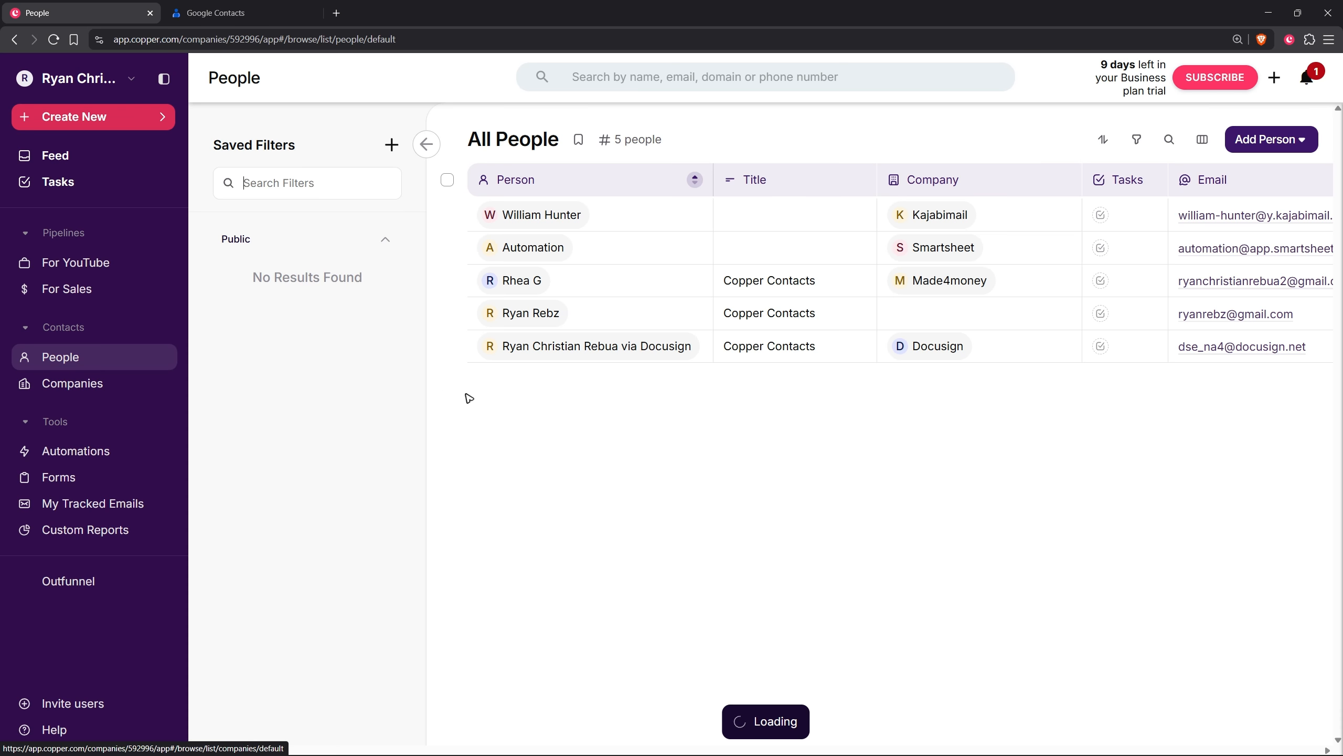
click(447, 188)
click(822, 144)
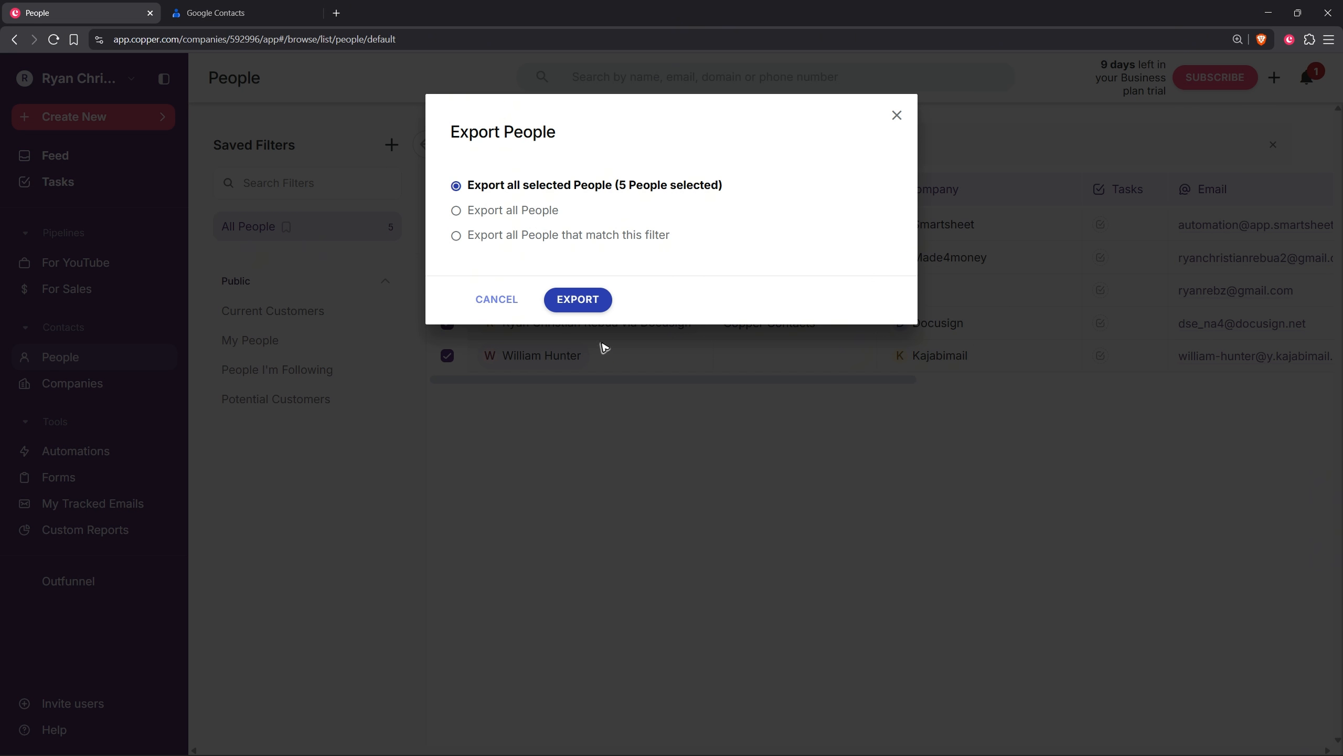
click(590, 300)
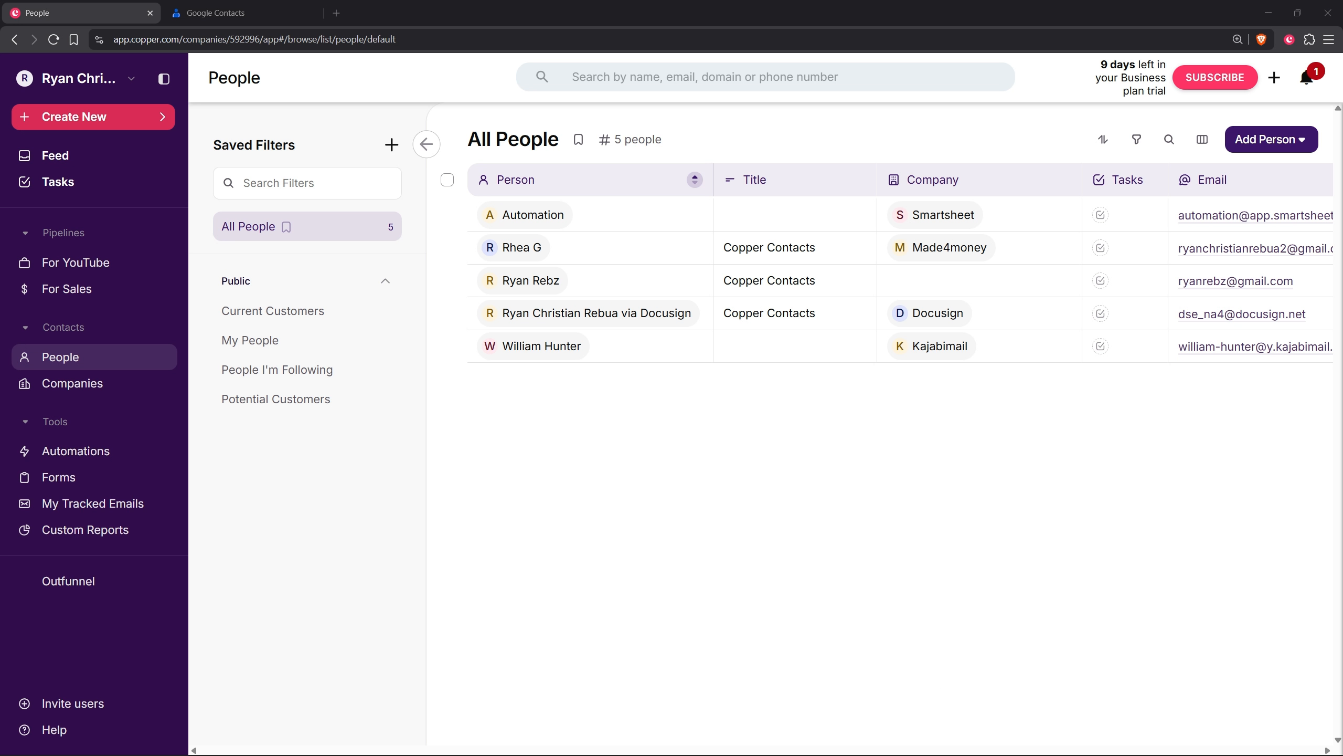
drag(701, 753, 735, 150)
click(733, 537)
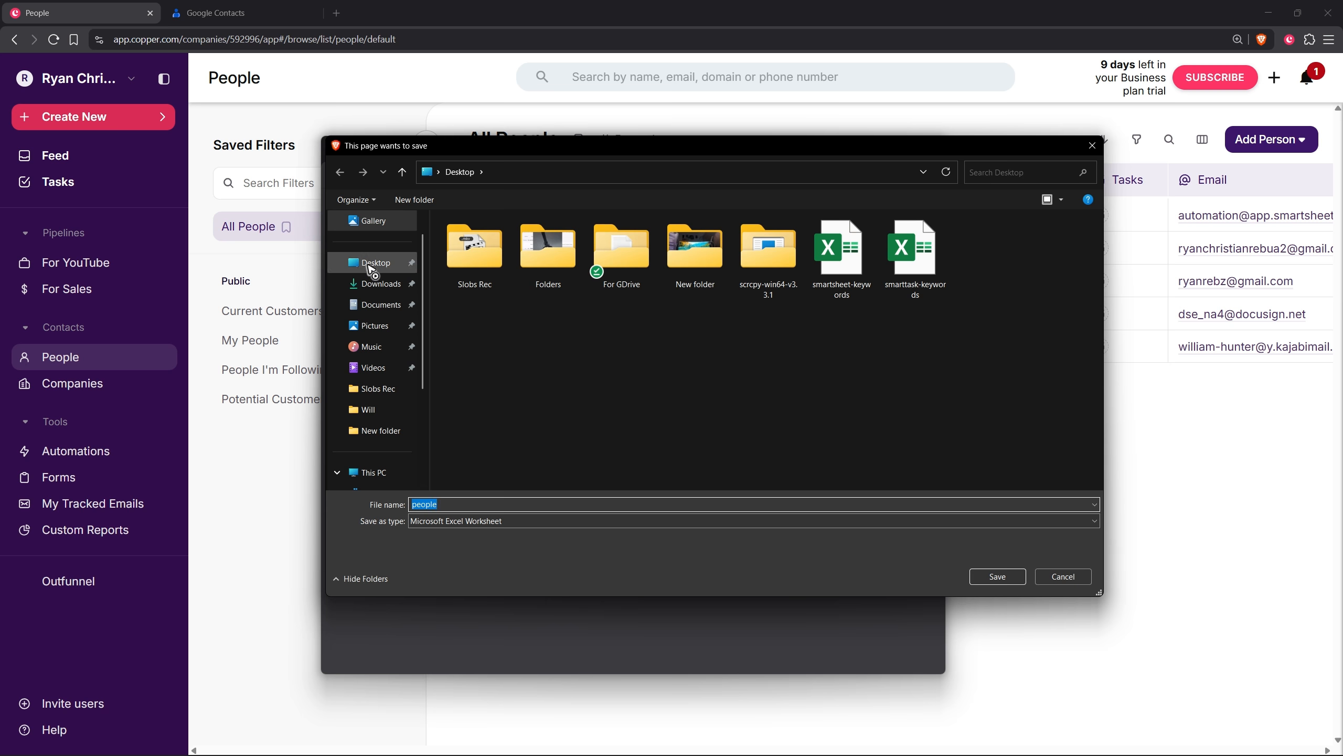
click(997, 576)
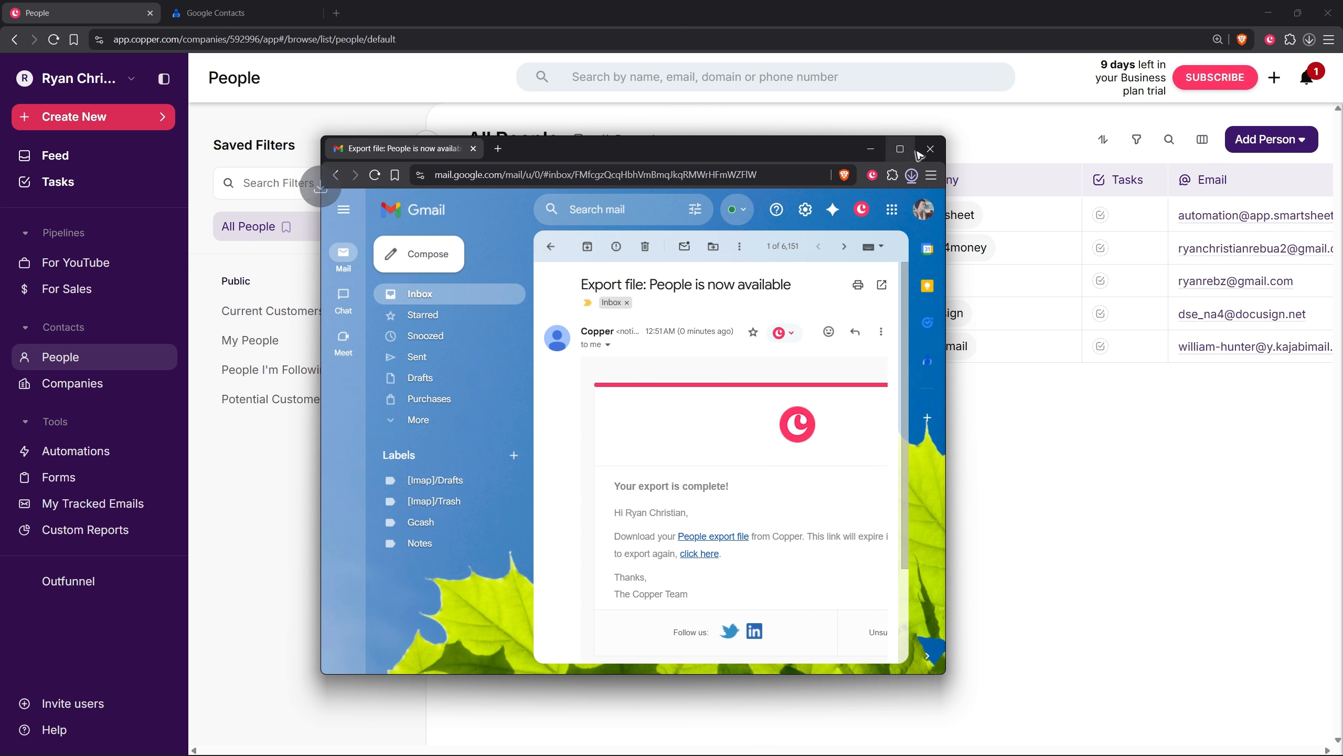
click(216, 12)
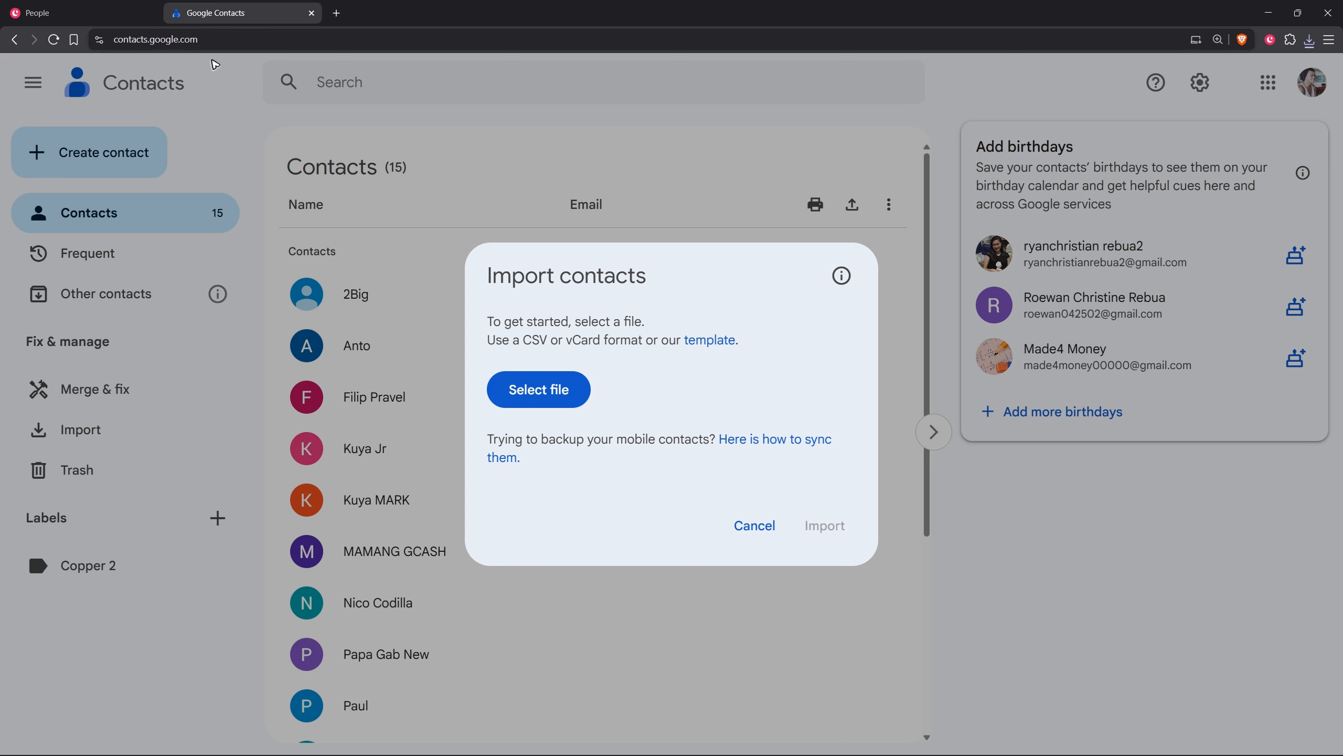
click(539, 389)
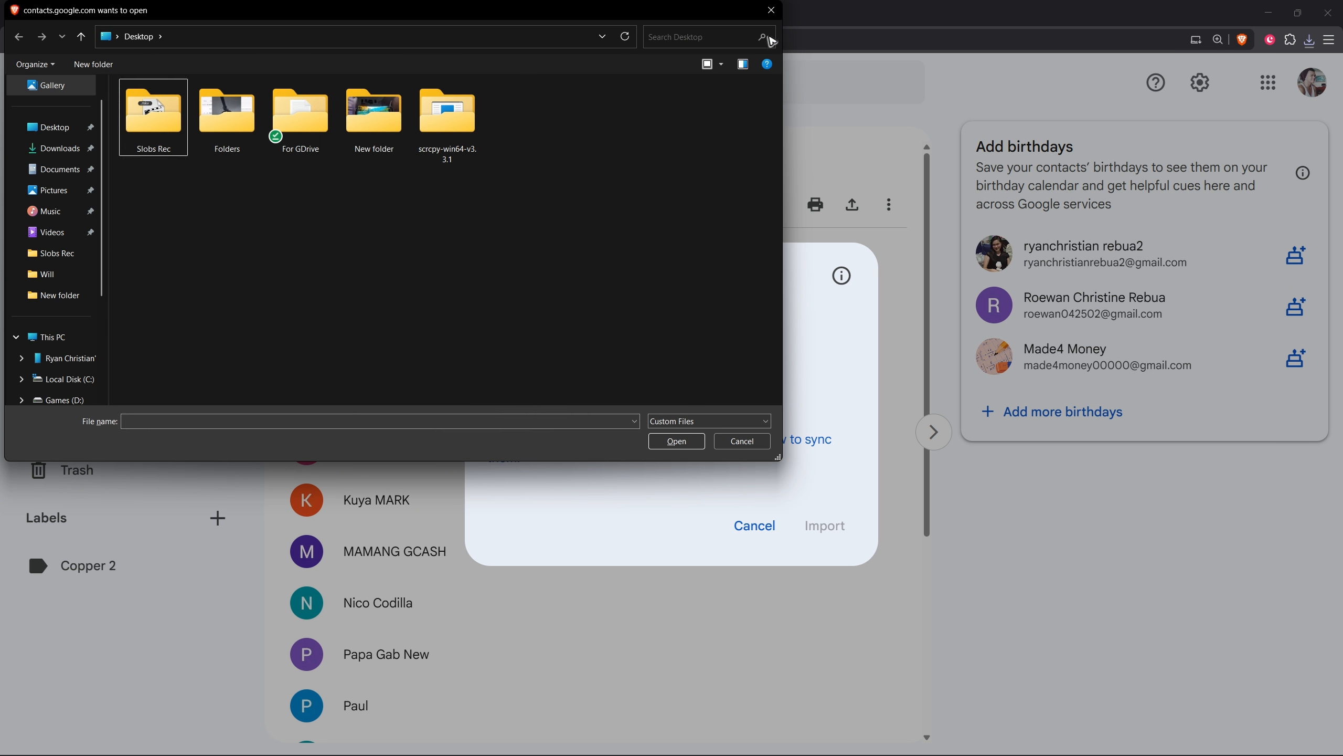
click(771, 10)
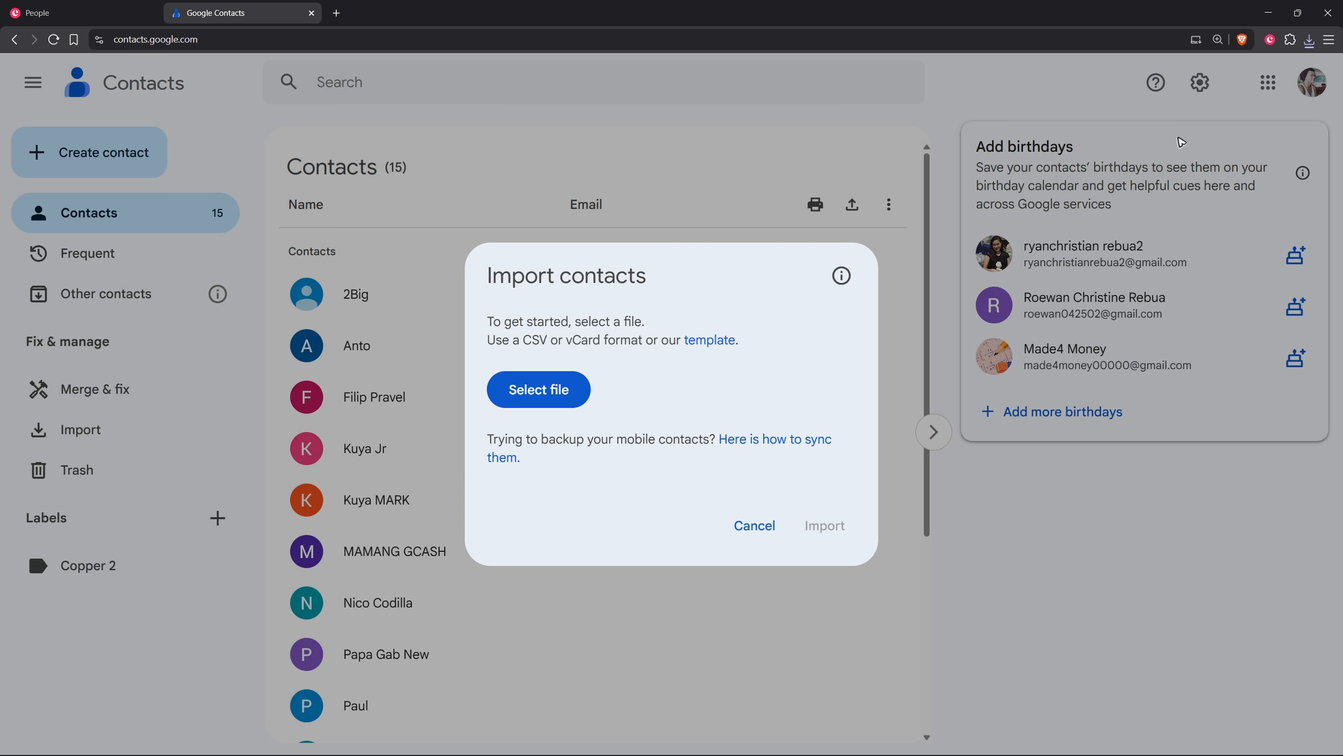
Step: Open the exported "people" file from the desktop in Excel and enable editing
click(1267, 13)
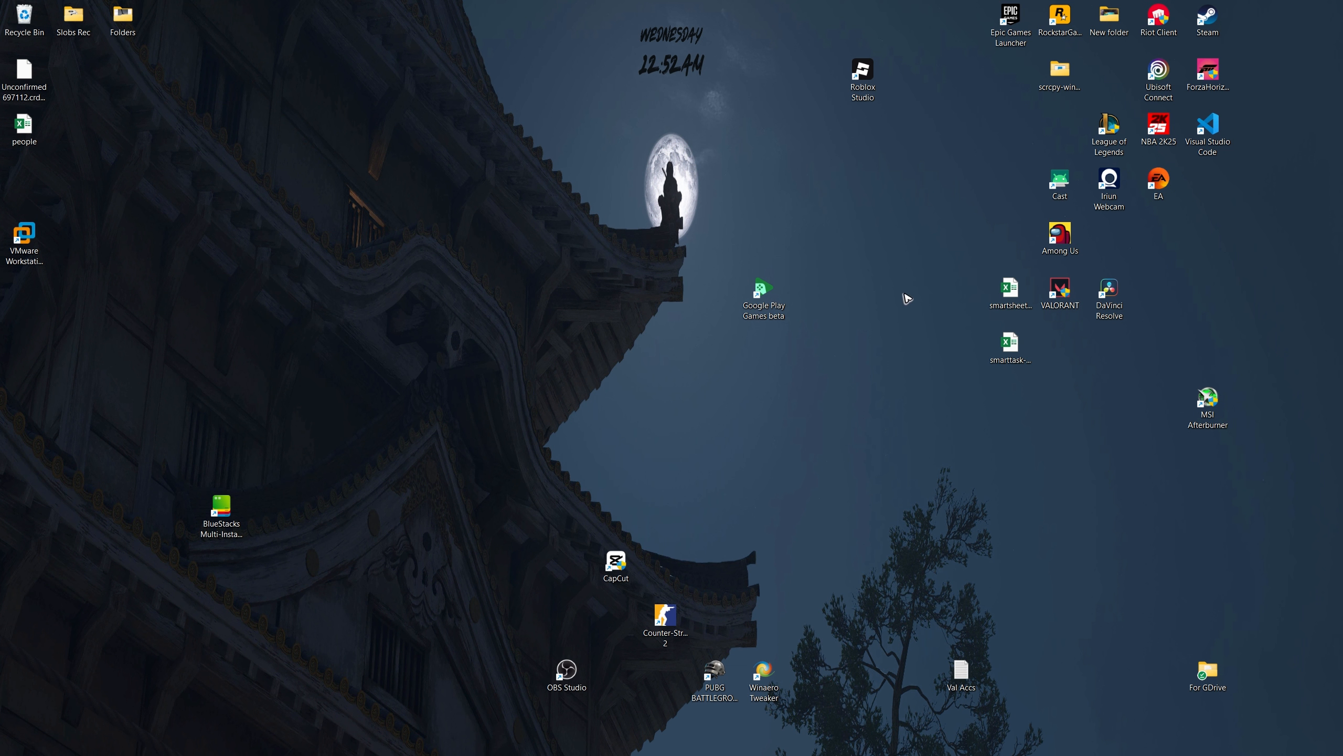
drag(25, 132, 472, 252)
right_click(472, 252)
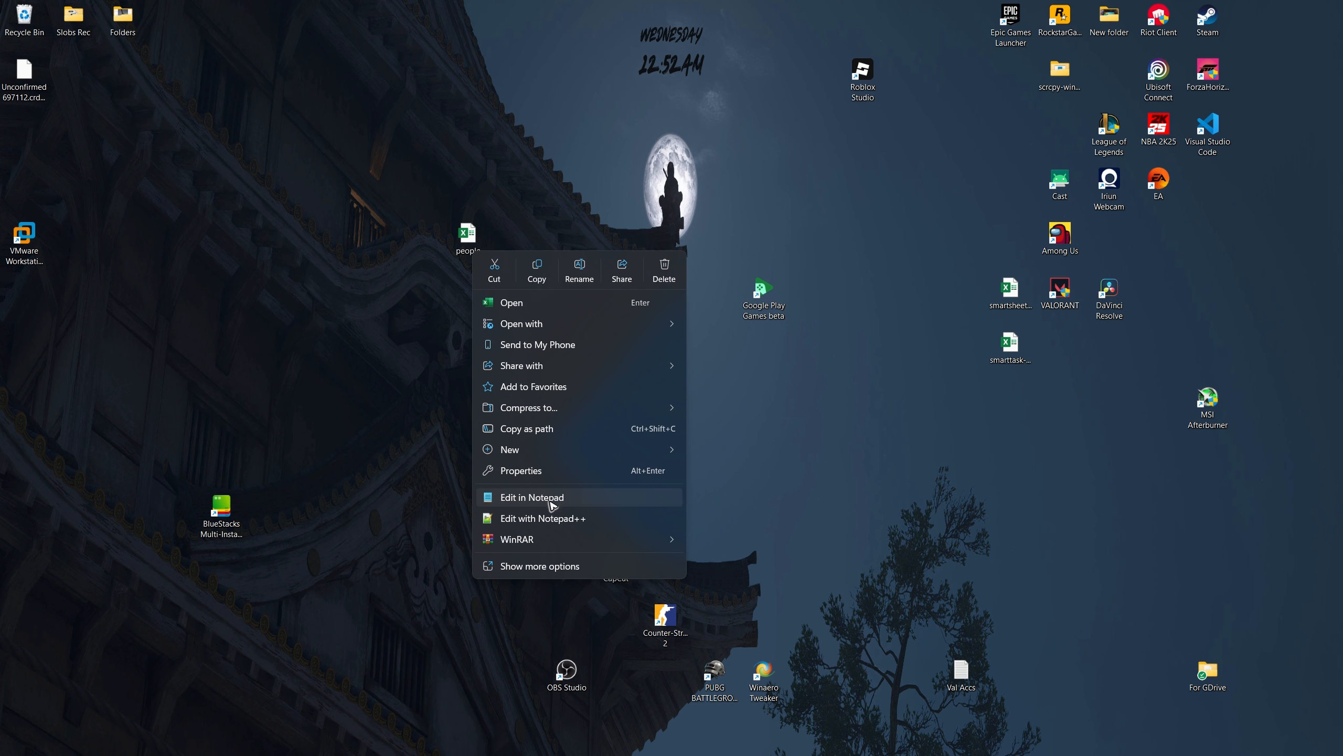
click(600, 501)
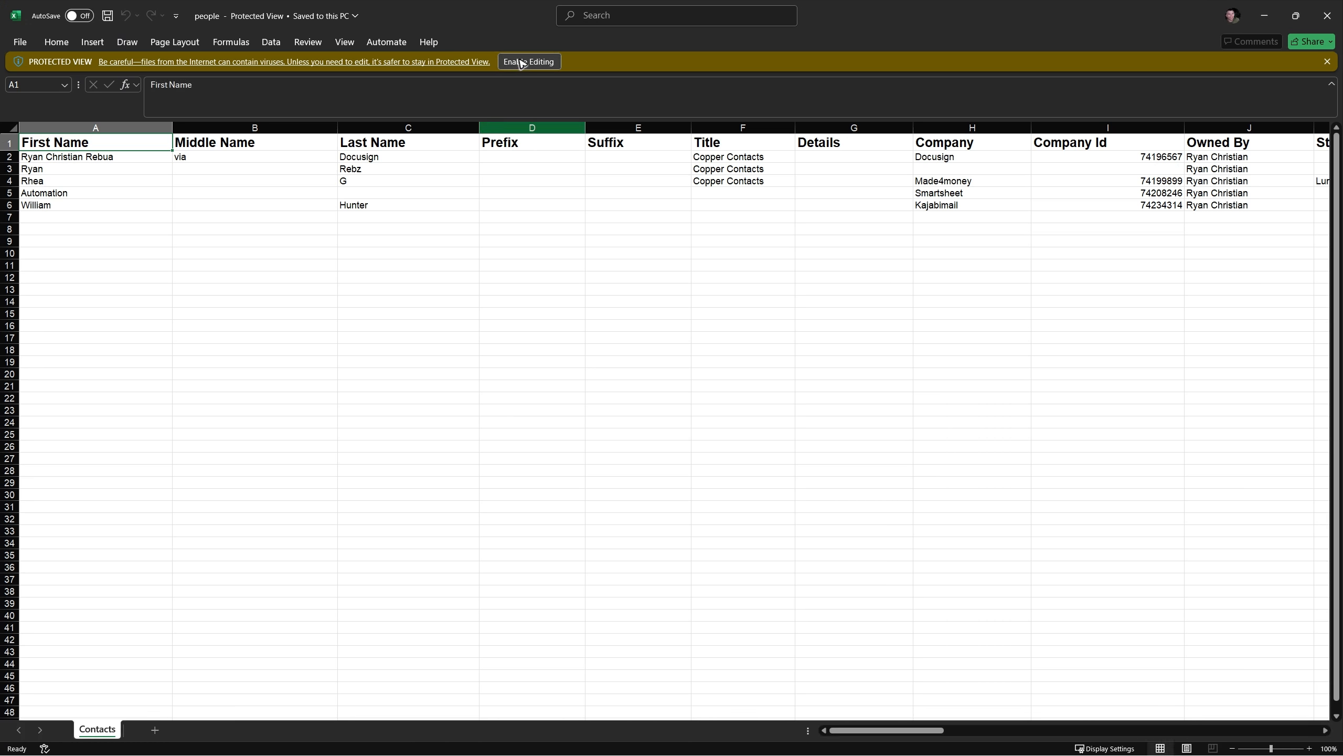
click(524, 62)
Step: Save the people workbook to the Desktop in CSV UTF-8 (Comma delimited) format and close it
click(20, 42)
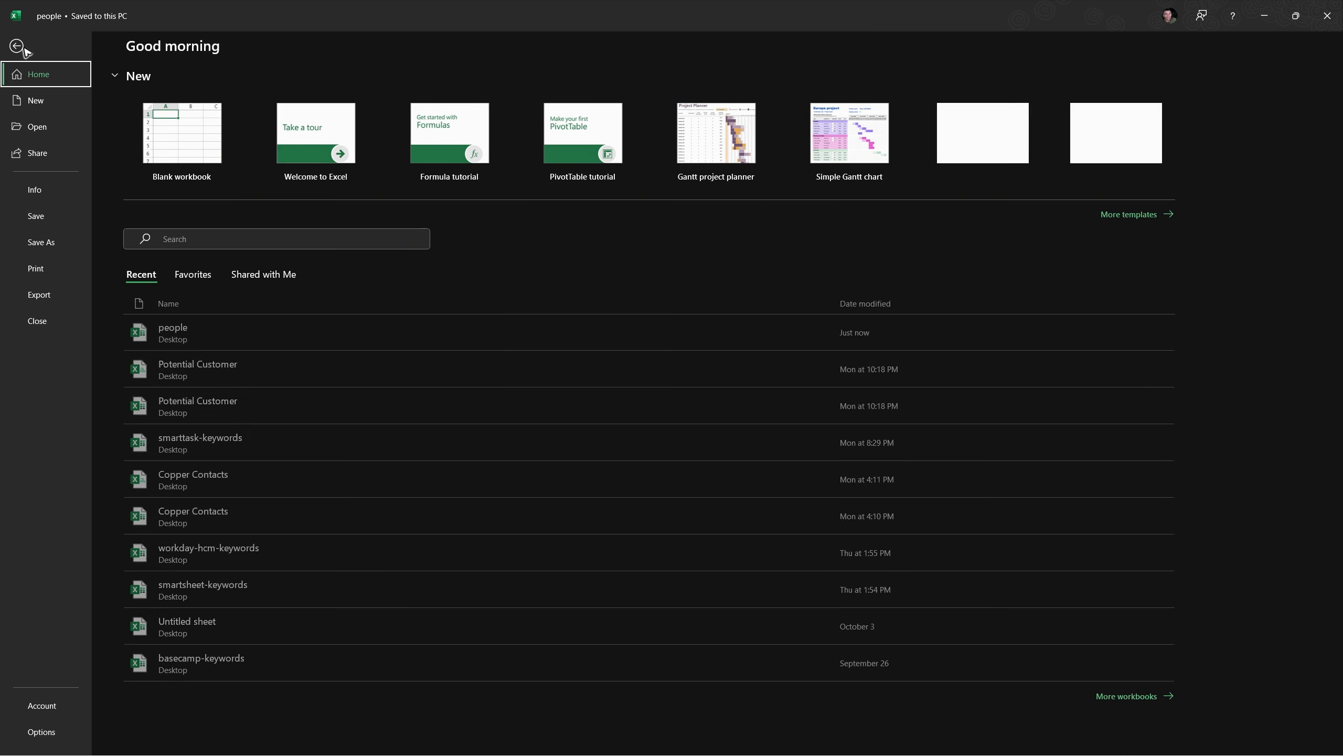
click(38, 243)
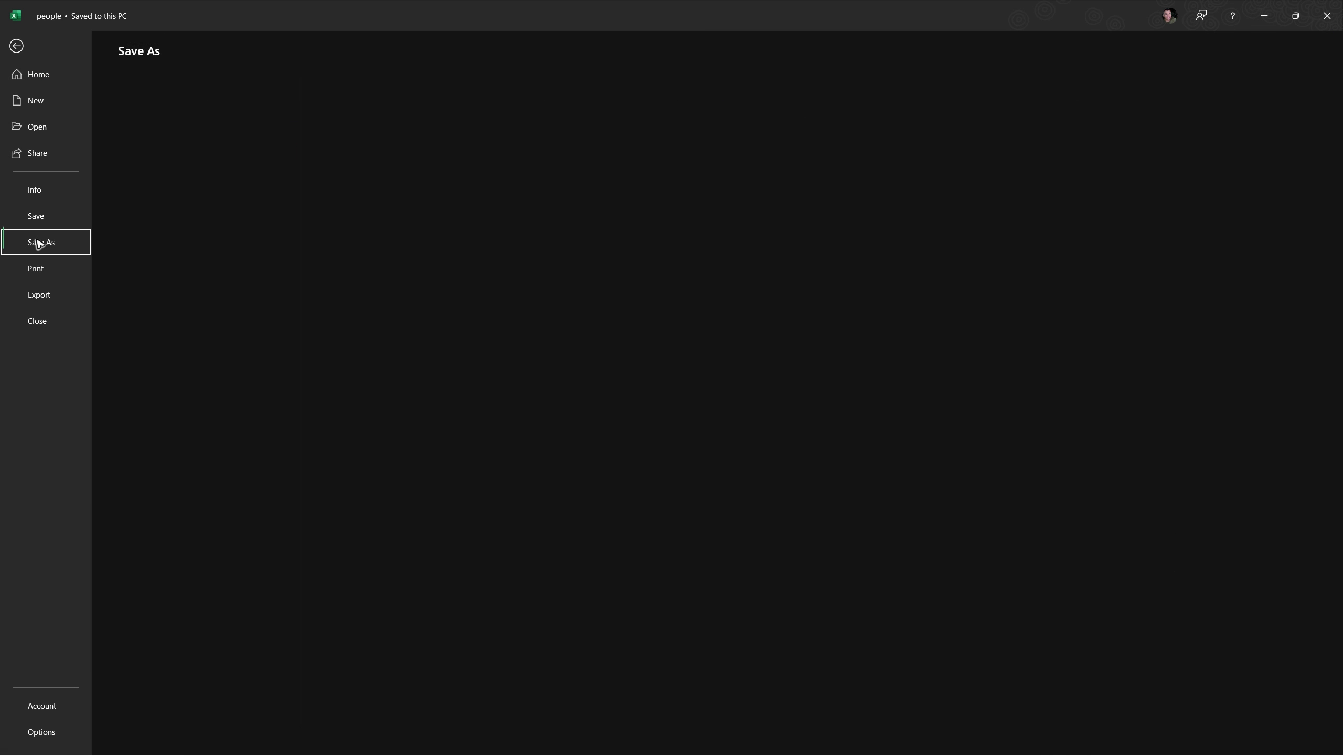
click(435, 119)
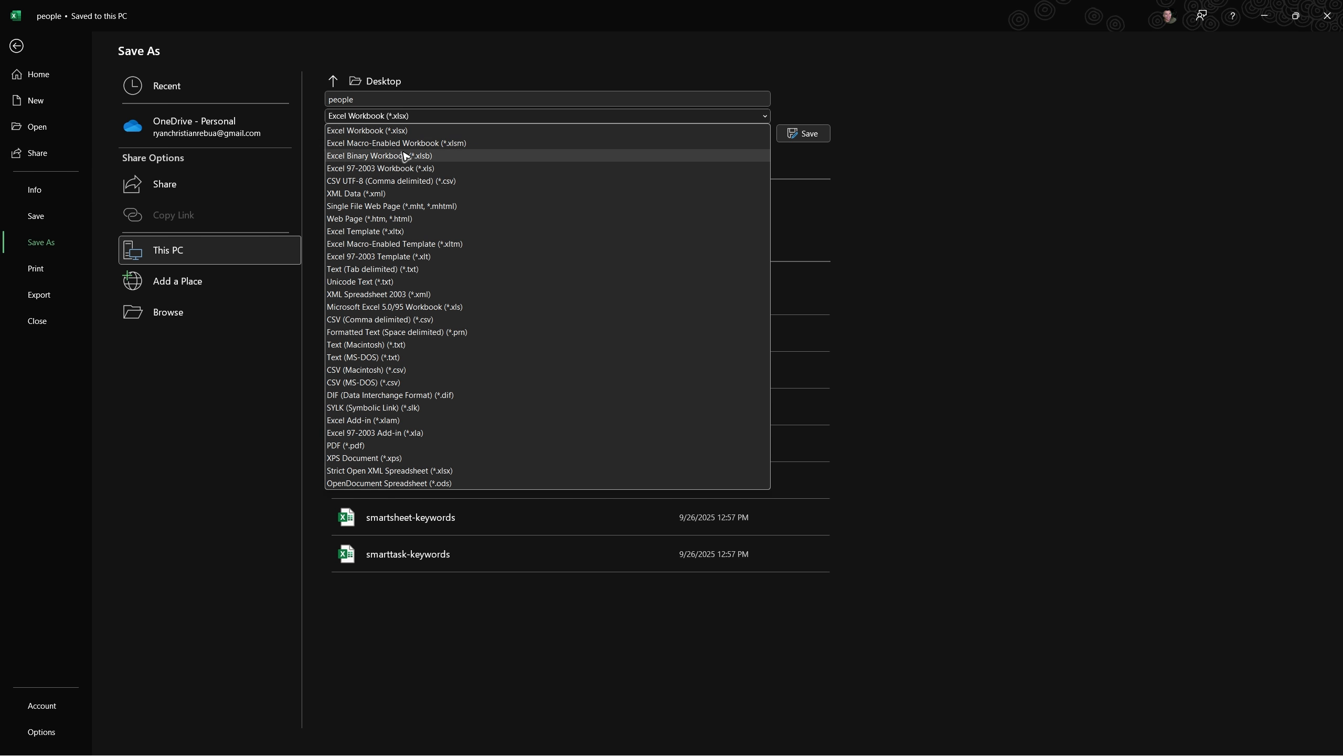
click(420, 182)
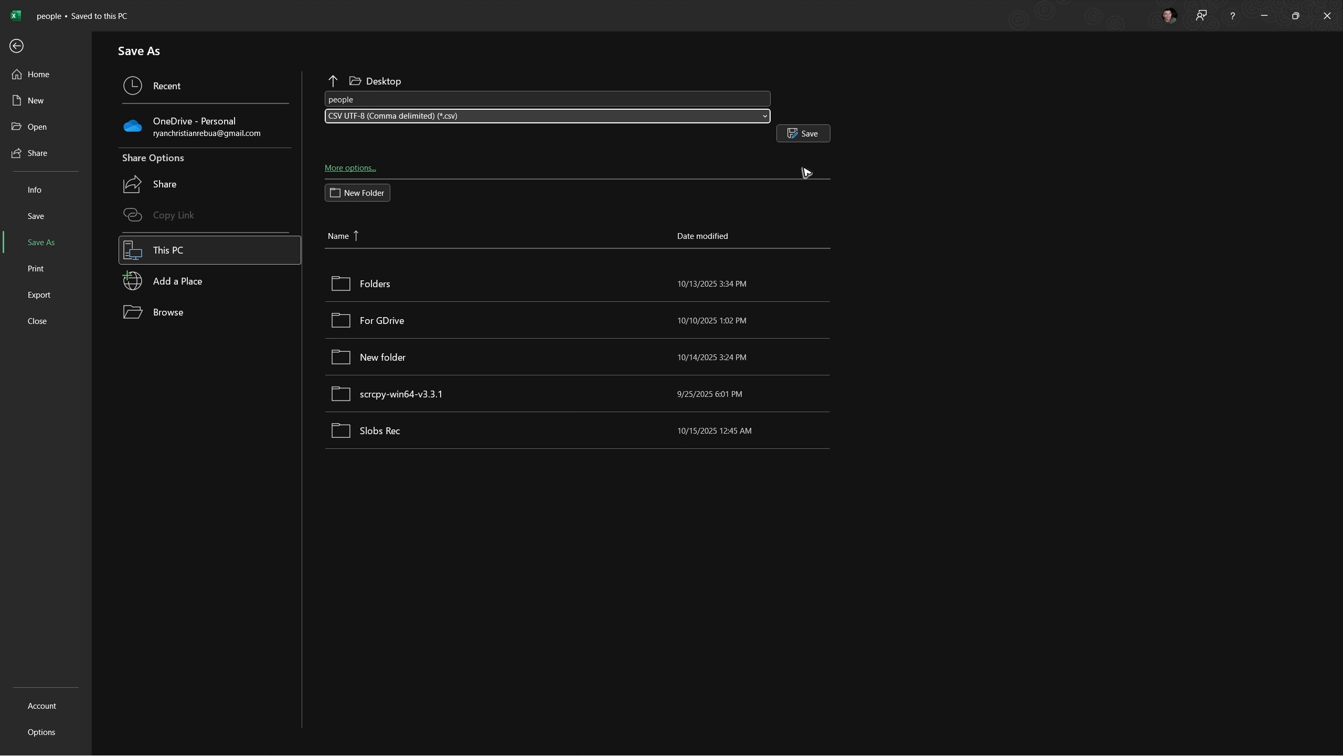
click(806, 135)
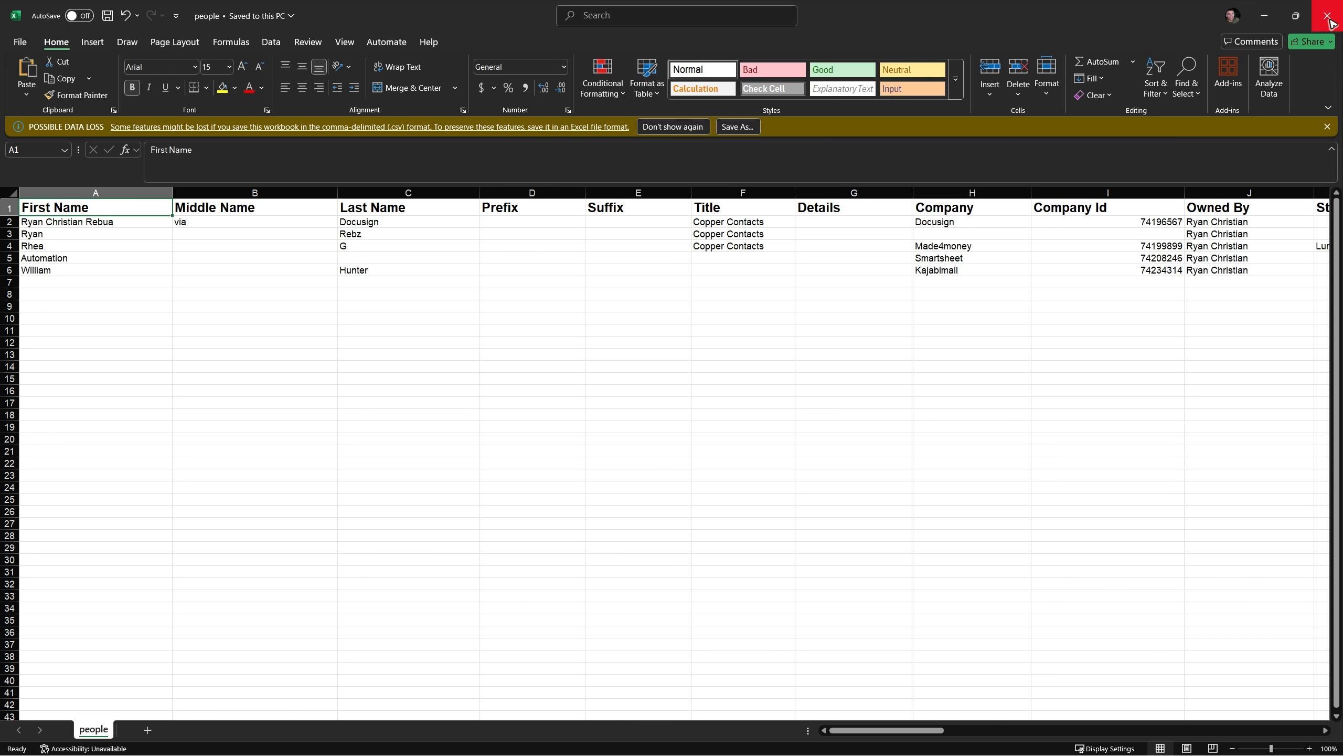
click(1330, 19)
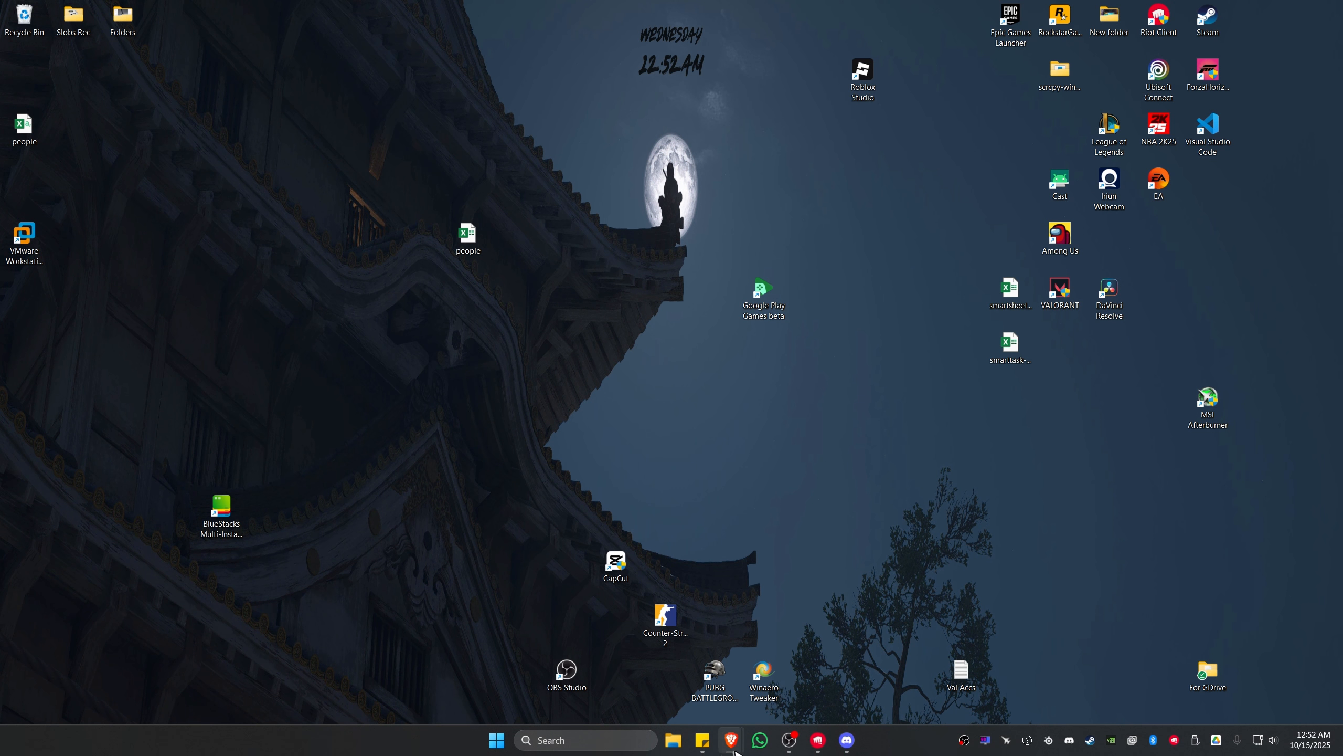
Step: Switch to Google Contacts in the browser and choose the Desktop's people CSV file for the contact import
mouse_move(732, 743)
click(772, 677)
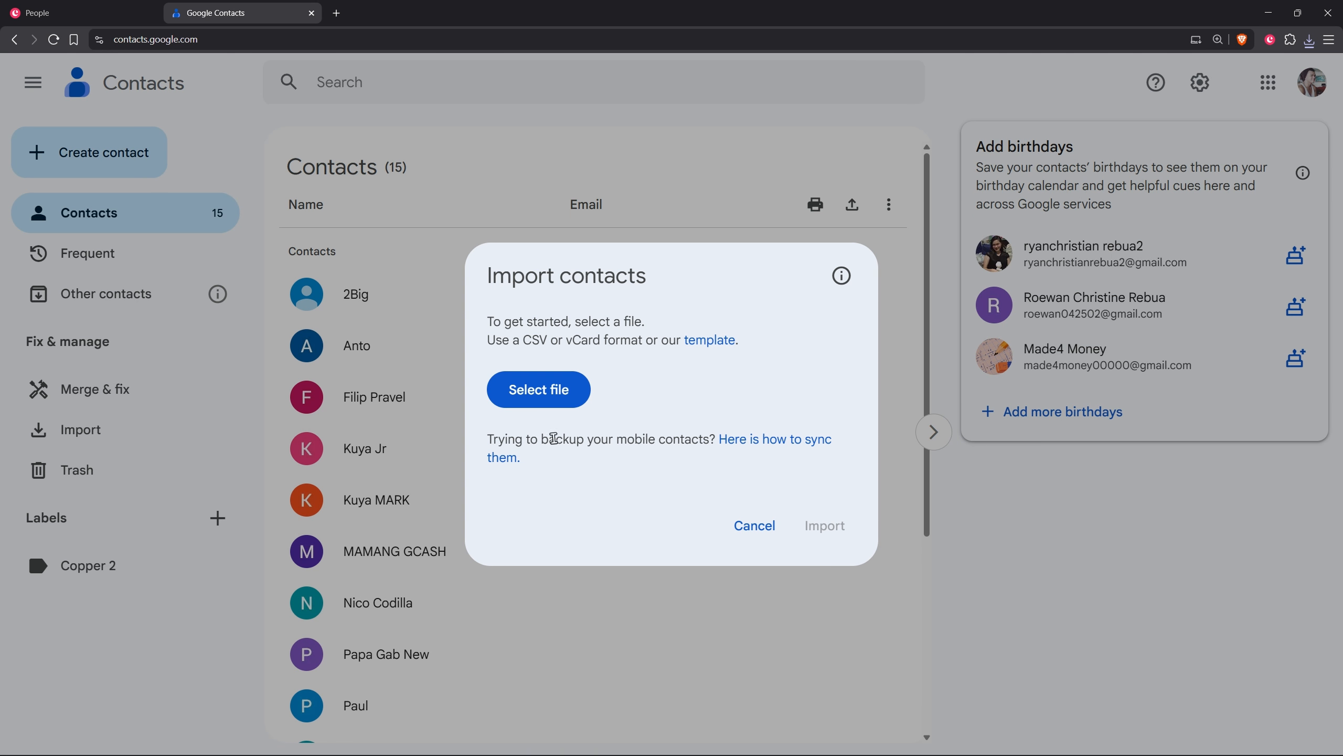
click(537, 389)
click(520, 117)
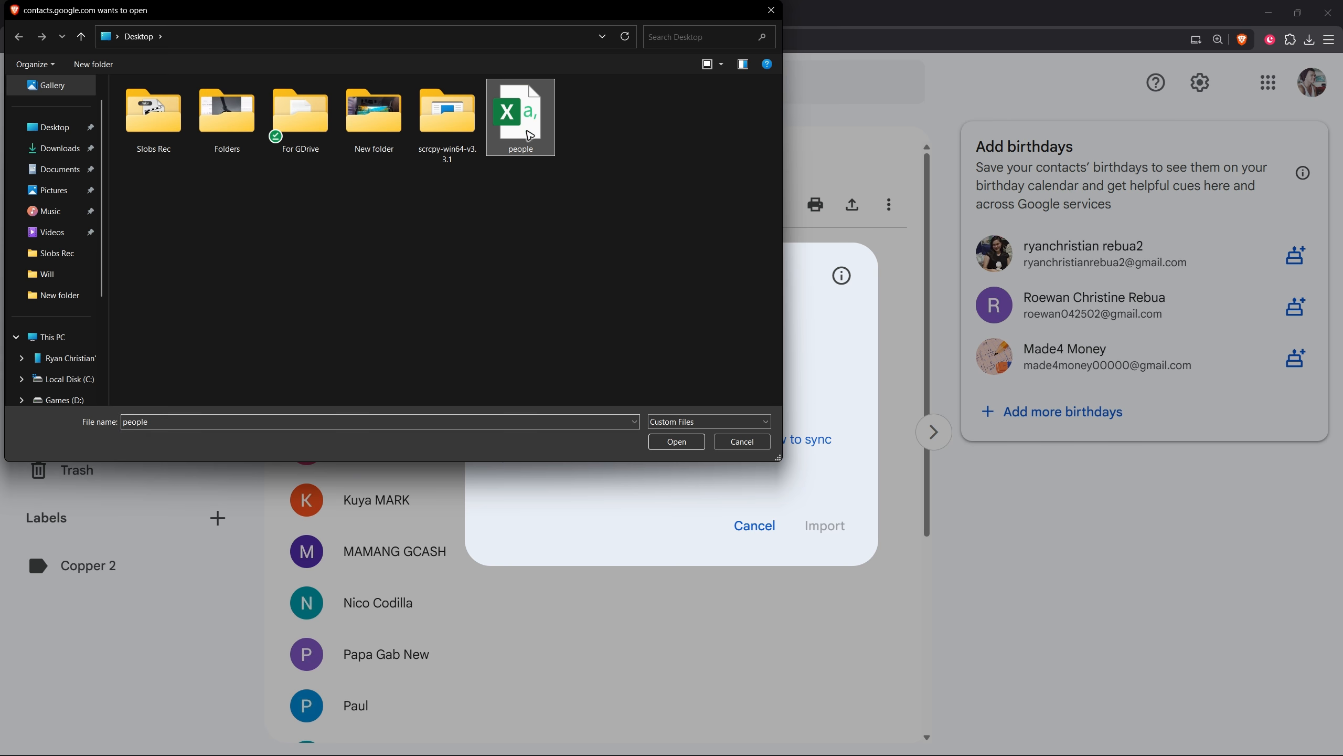
click(678, 444)
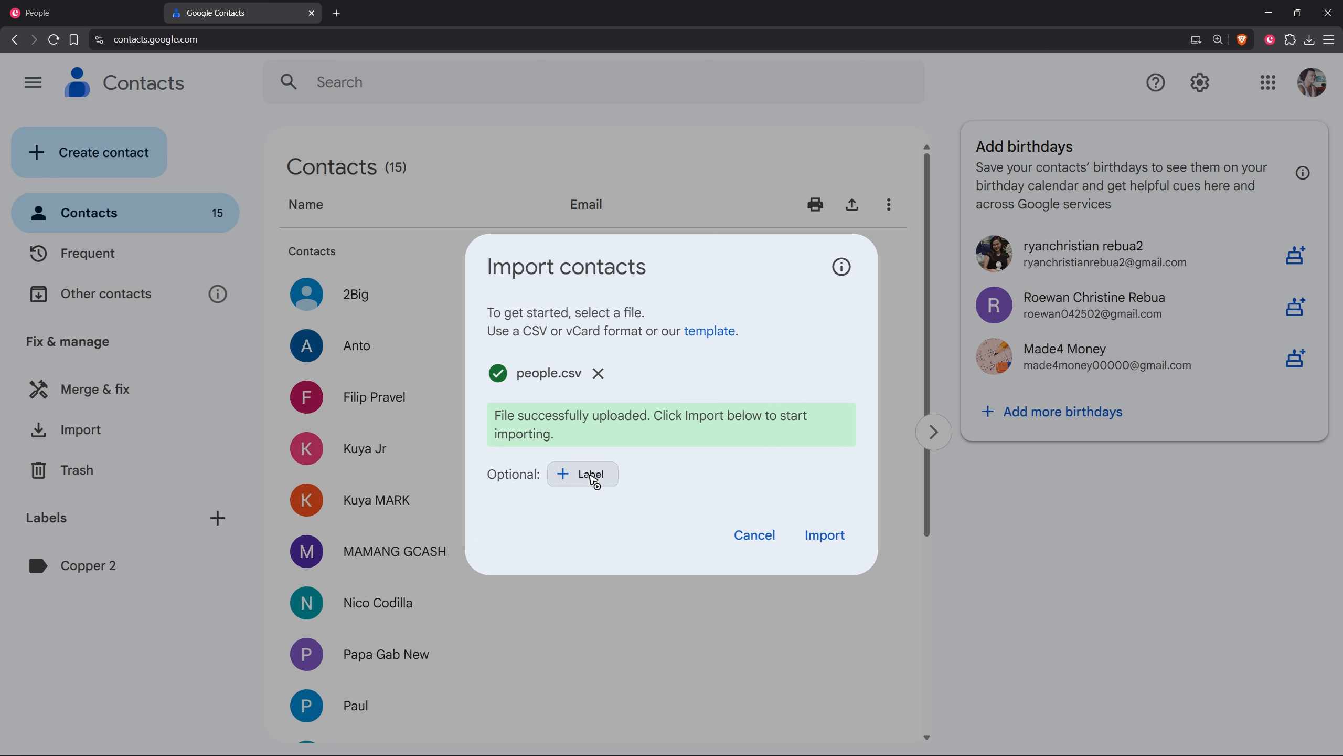
Step: Assign the existing Copper 2 label to the contacts in the pending import
click(583, 479)
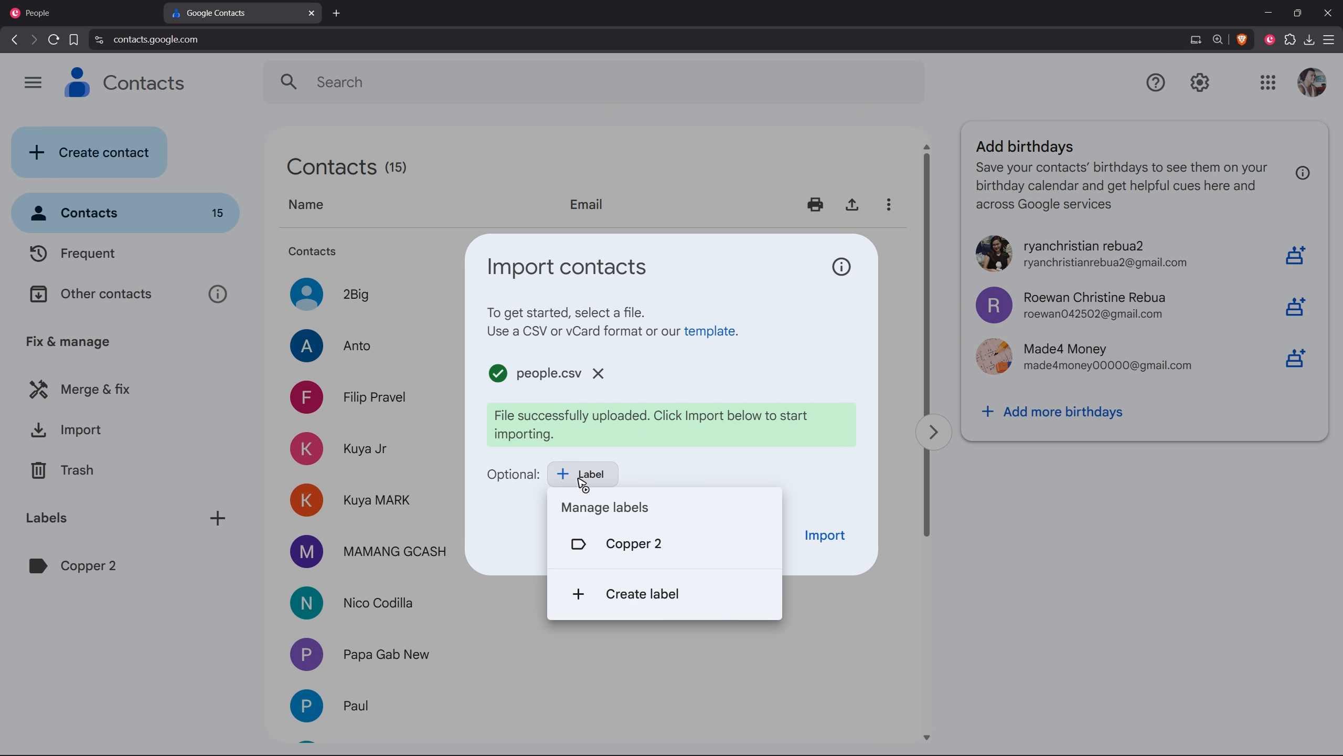
click(627, 555)
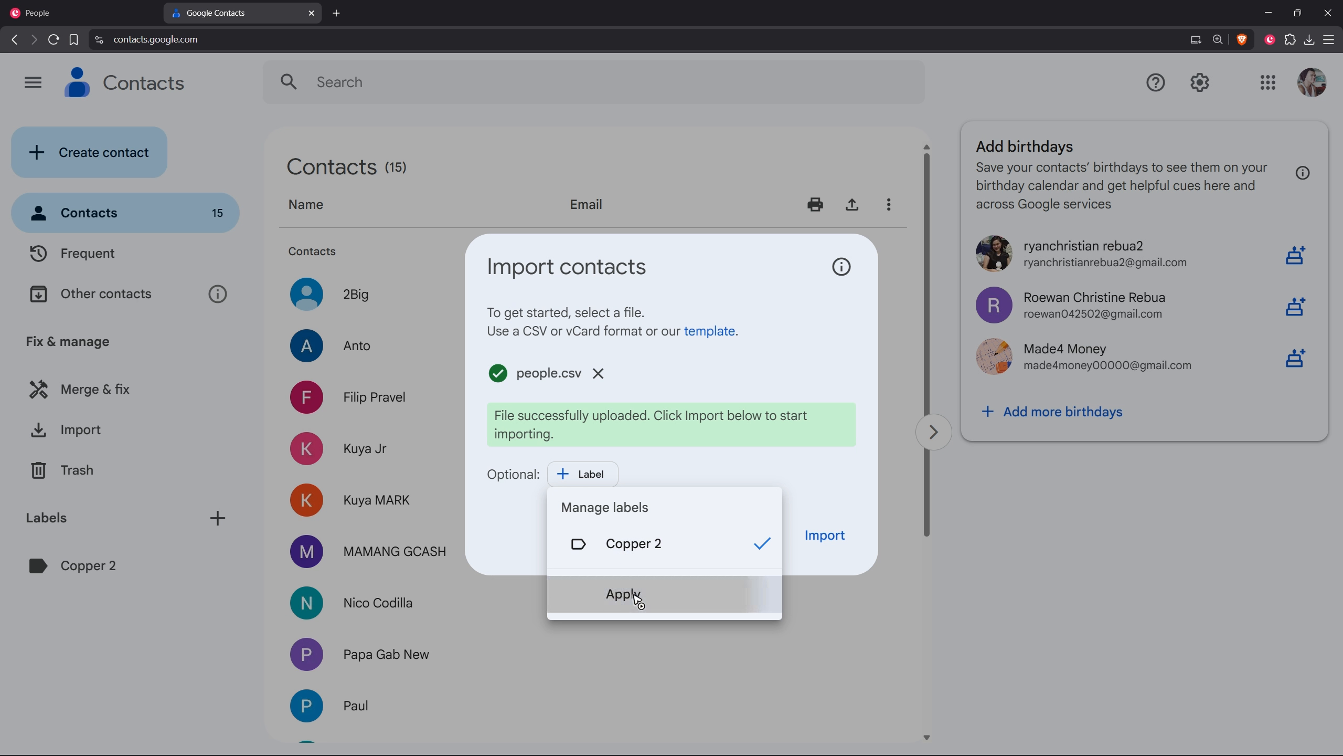
click(637, 601)
Step: Import the contacts from people.csv, open the Copper 2 label's contact list and dismiss the import notification
click(826, 539)
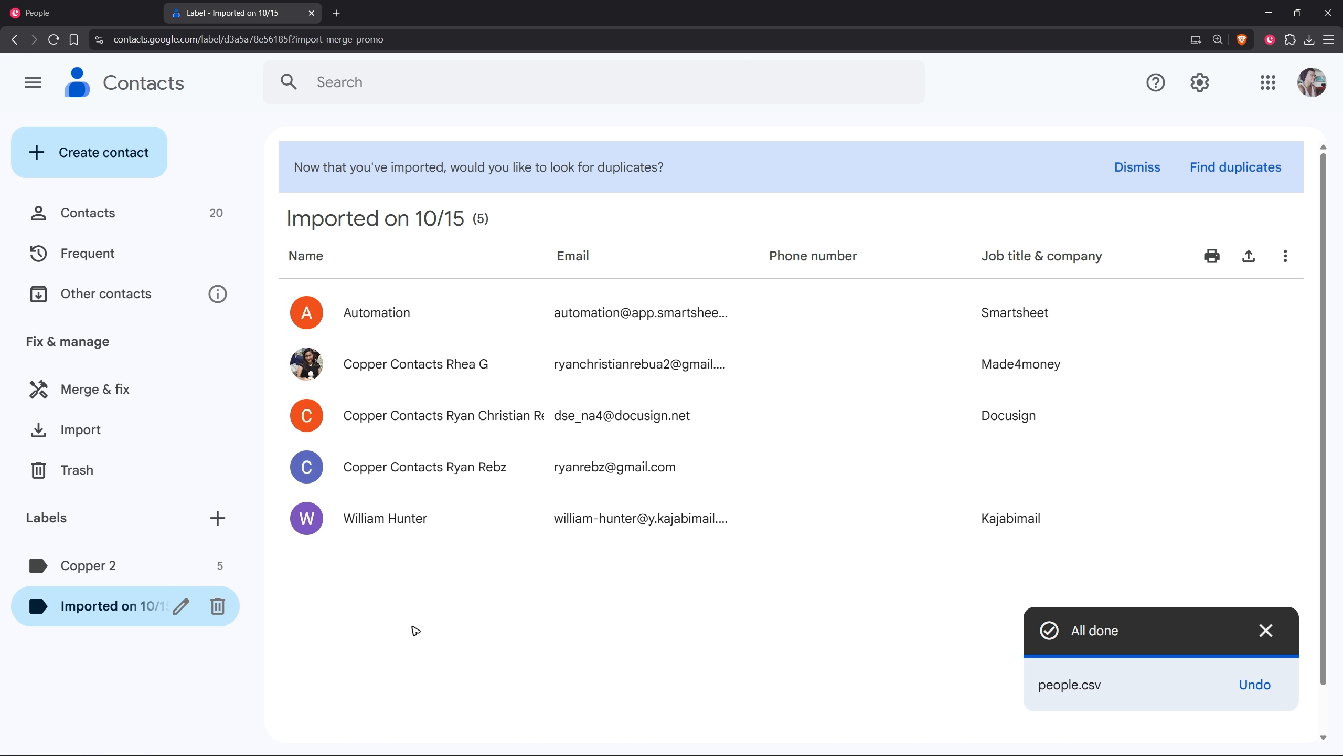
click(140, 564)
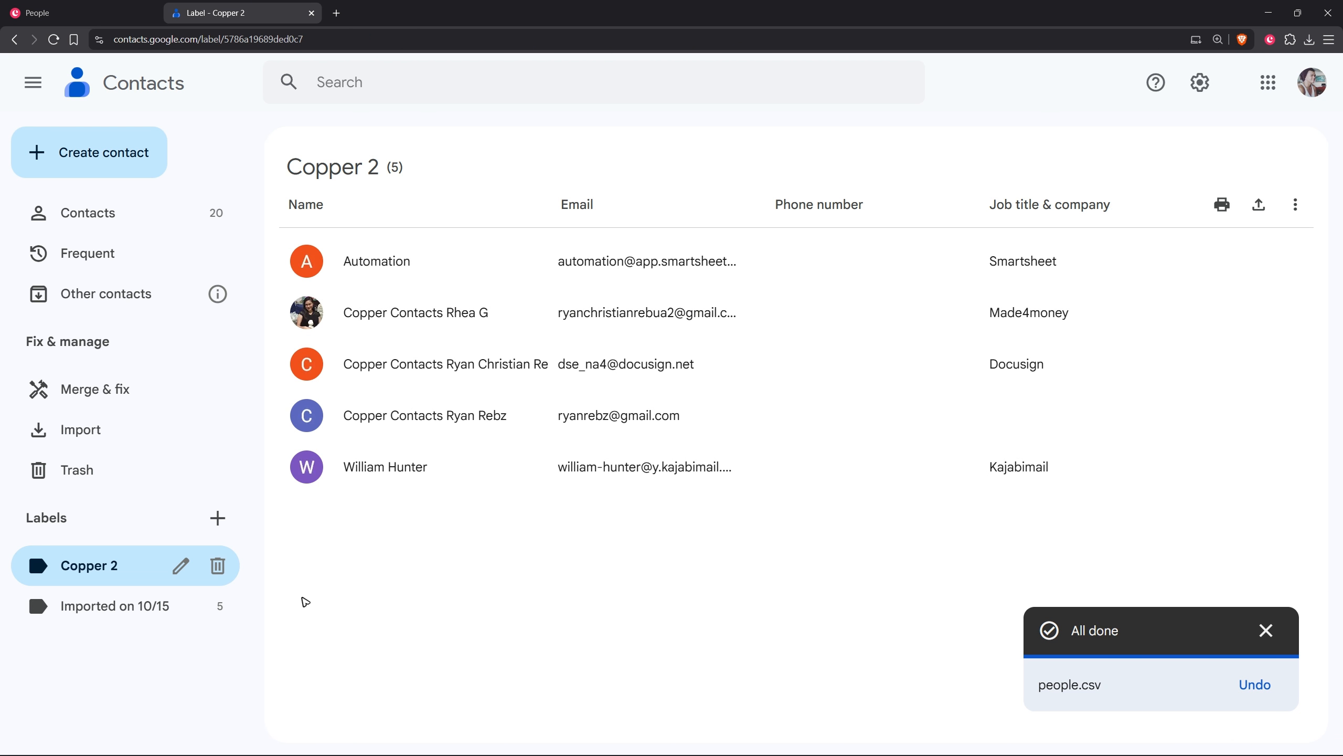
click(1266, 629)
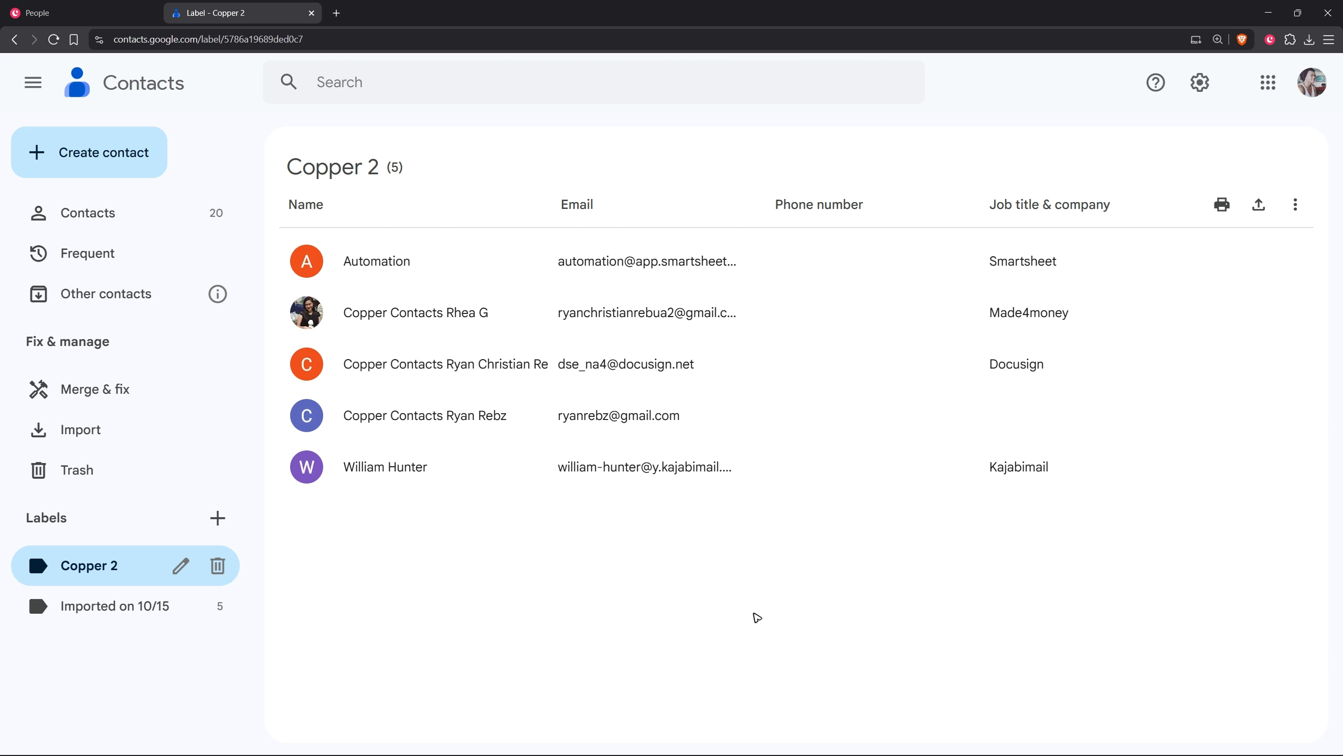